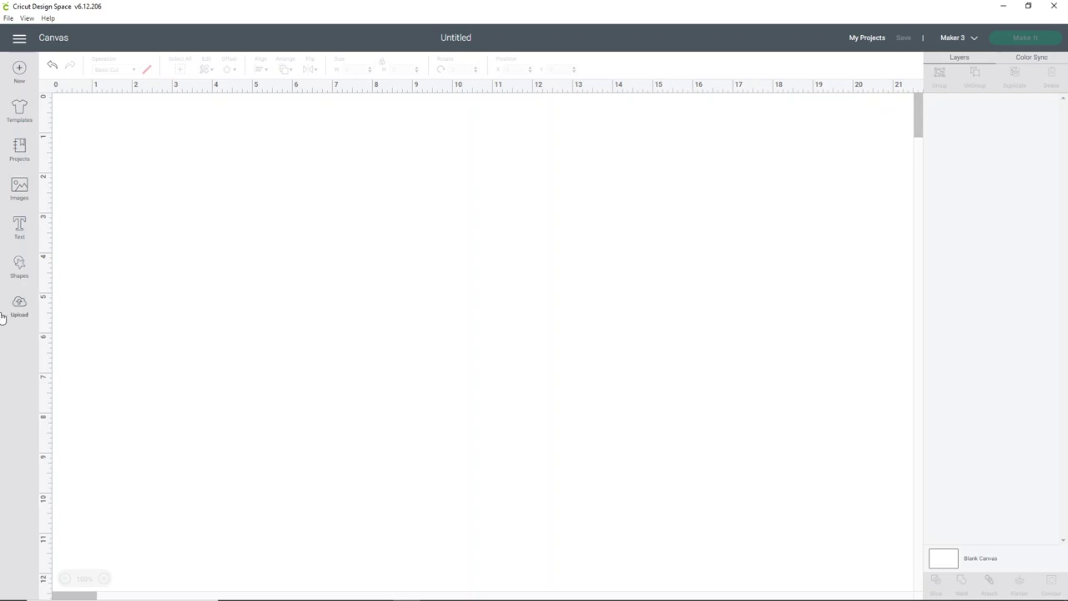
Start an image upload and browse to the Website folder on the Desktop
left_click(14, 312)
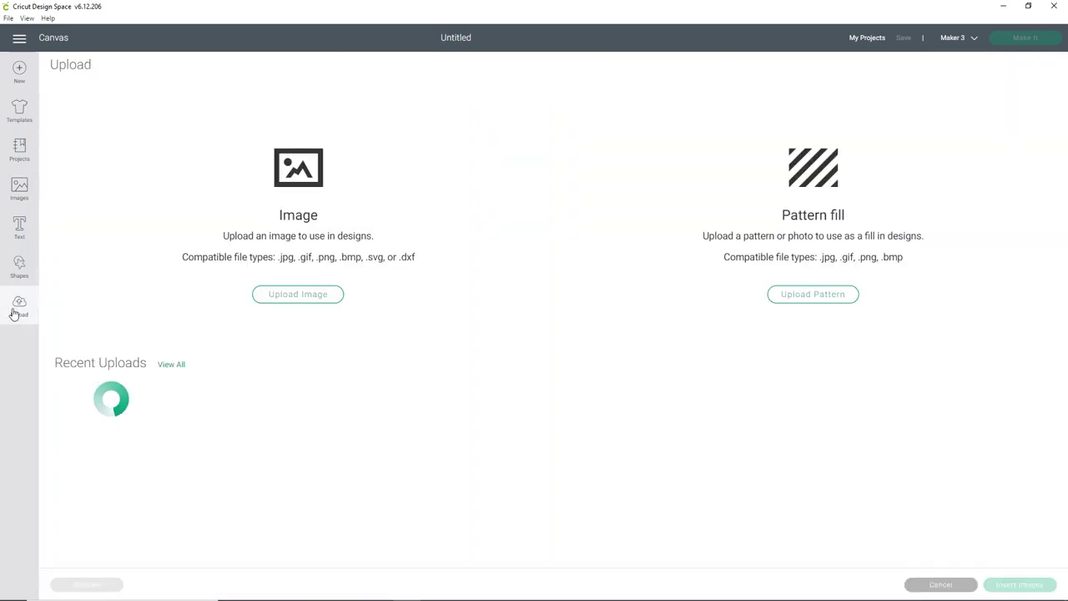
left_click(308, 295)
left_click(556, 311)
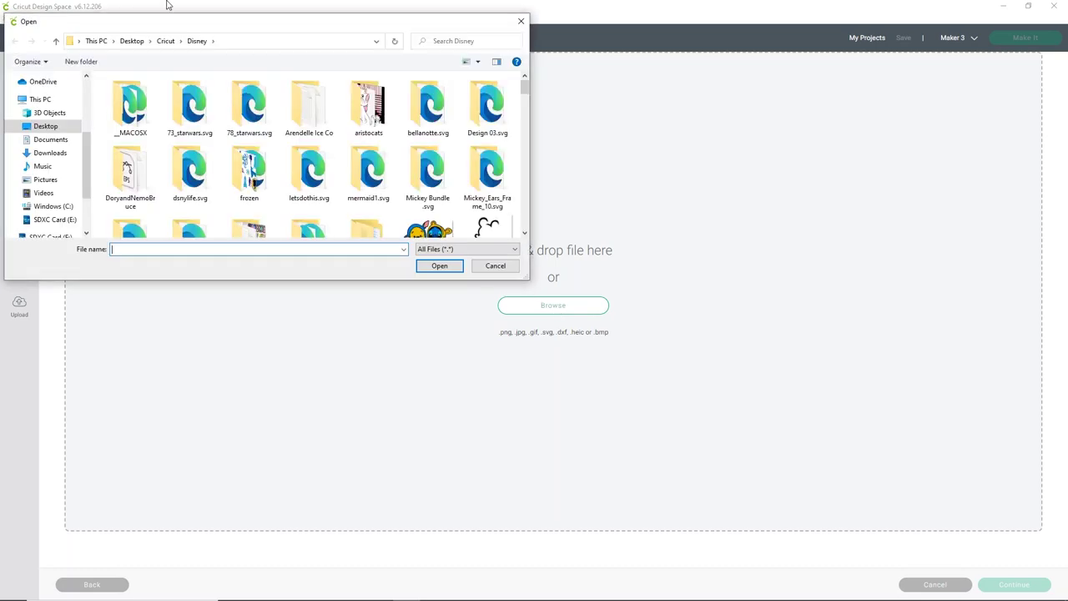
left_click(130, 49)
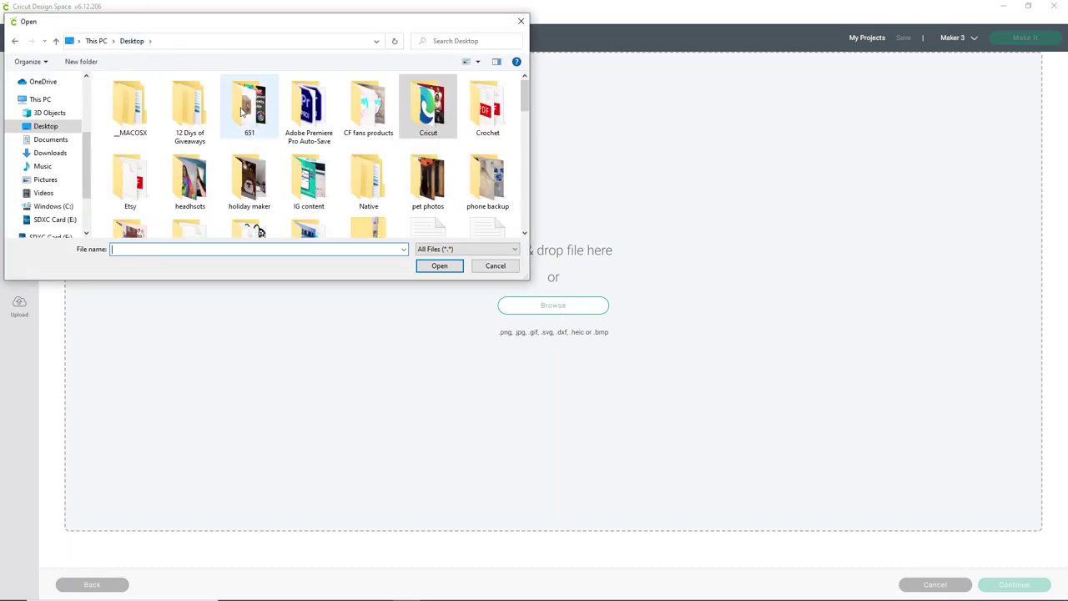
scroll(258, 184, "down", 2)
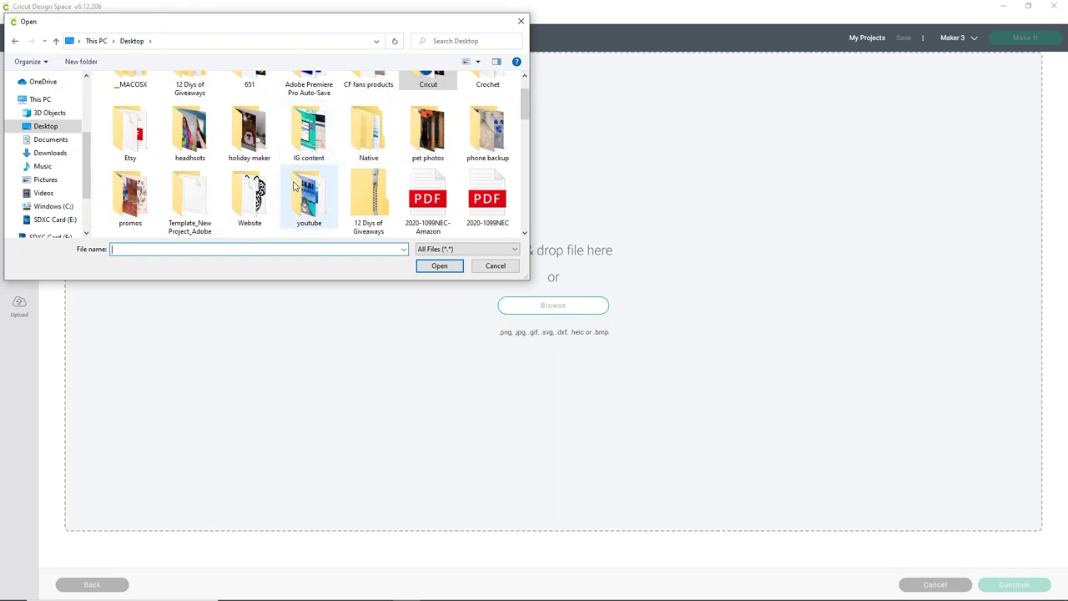
double_click(245, 194)
Find the Shaker Ear Template file with the Edge browser icon in the Website folder and open it for upload
scroll(310, 136, "down", 10)
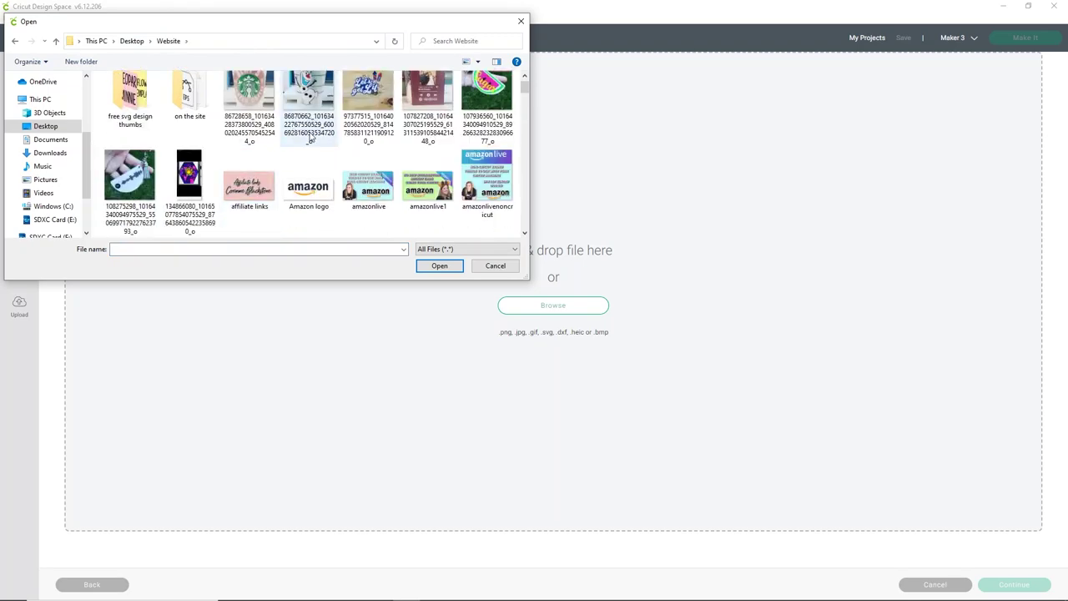
scroll(311, 136, "down", 15)
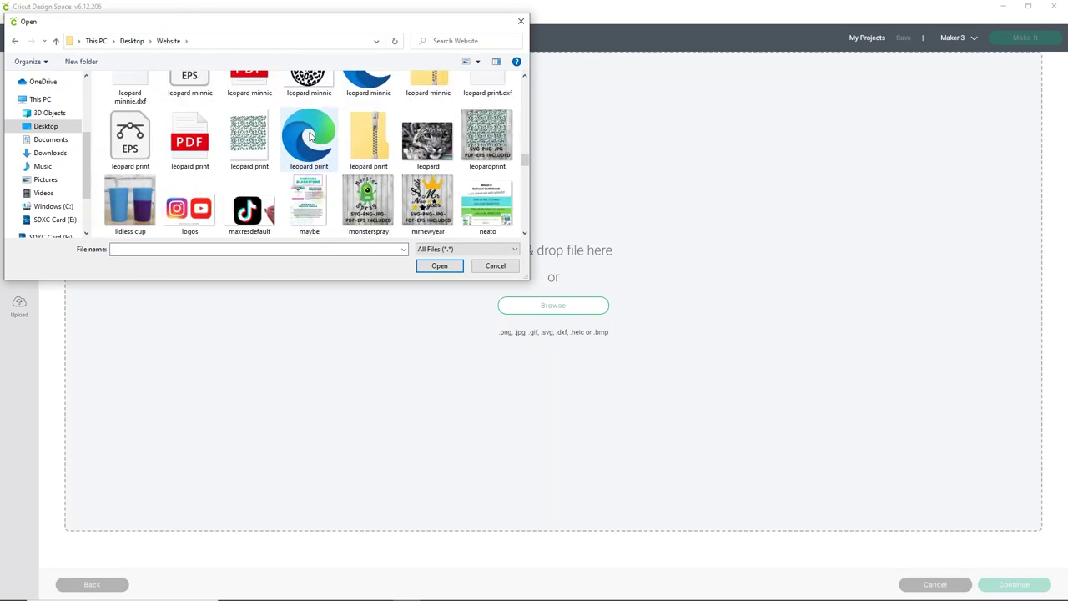
scroll(310, 136, "down", 2)
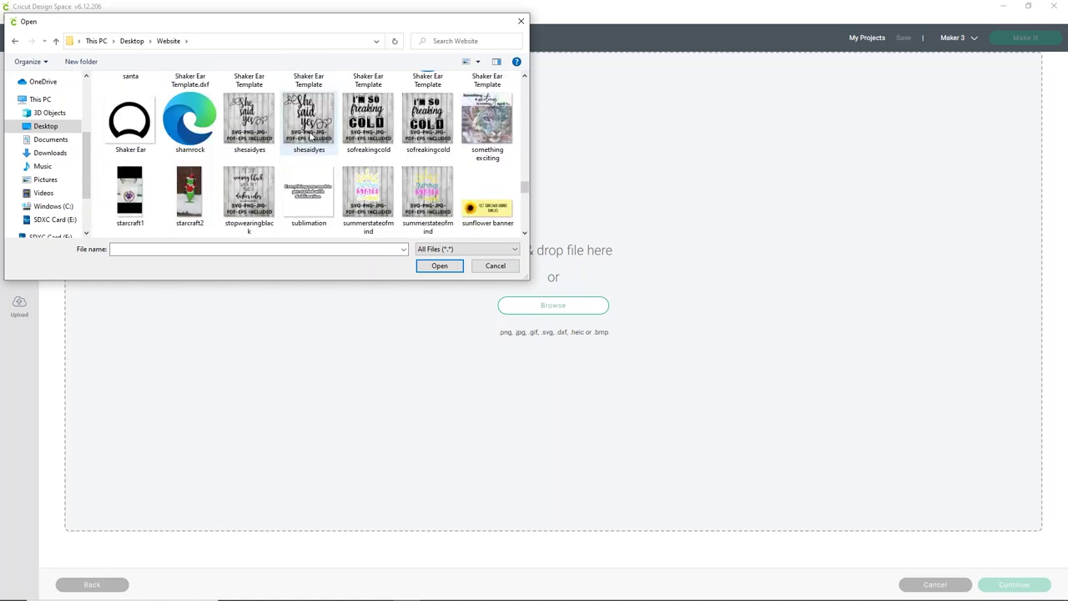
scroll(310, 136, "down", 2)
scroll(310, 136, "up", 3)
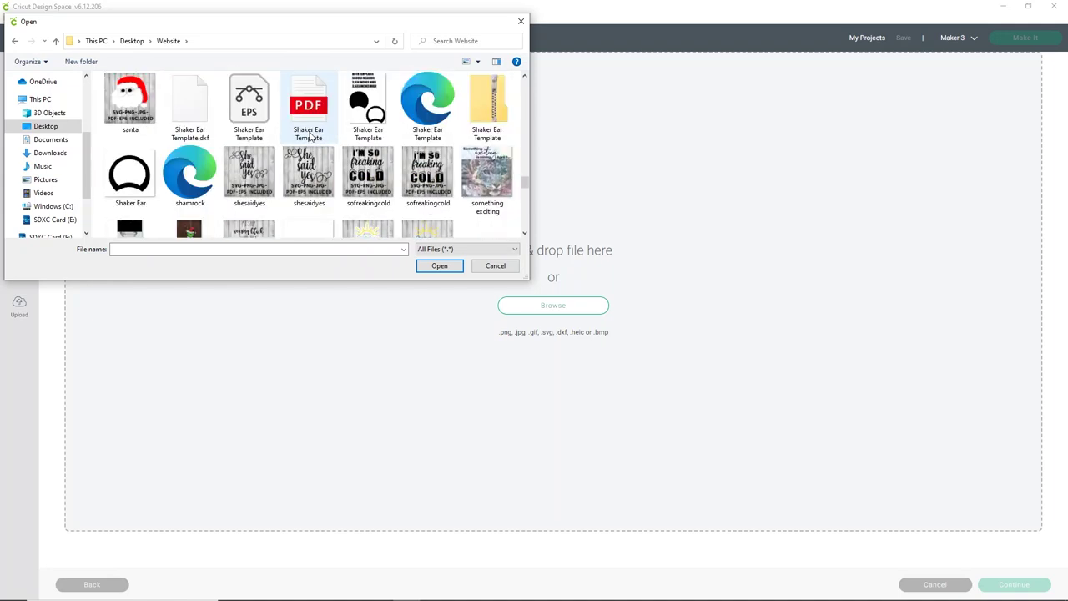
scroll(432, 133, "up", 1)
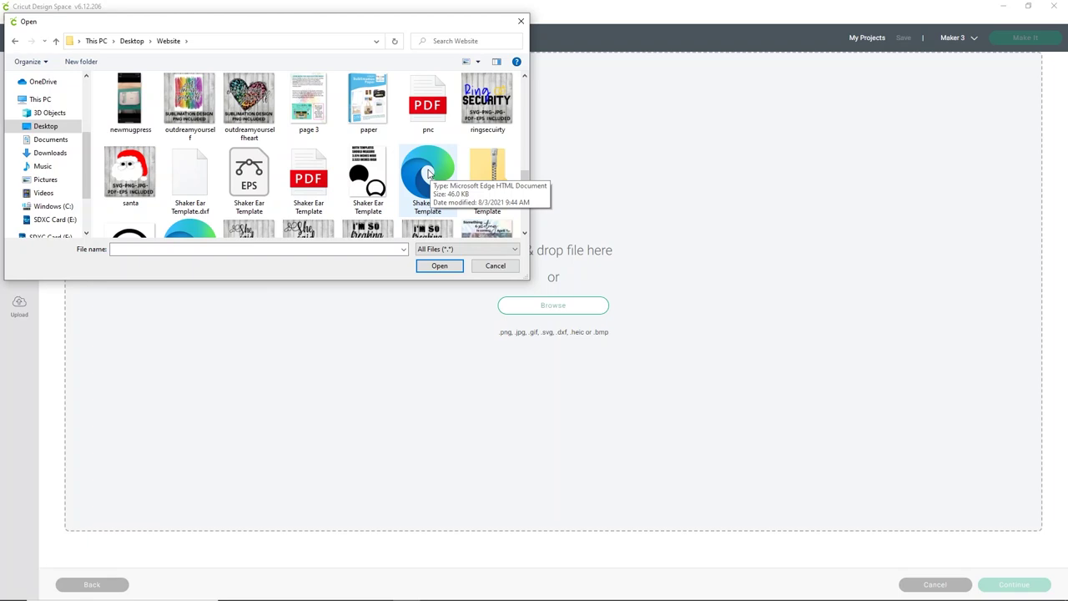
double_click(428, 173)
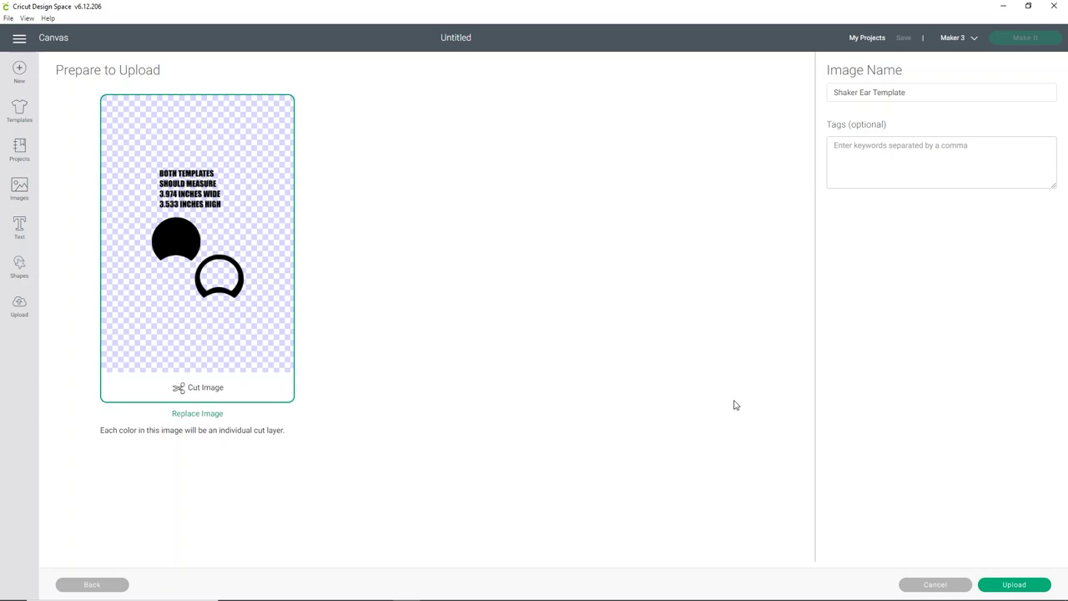
Upload the Shaker Ear Template as a cut image and insert it onto the canvas
left_click(1015, 587)
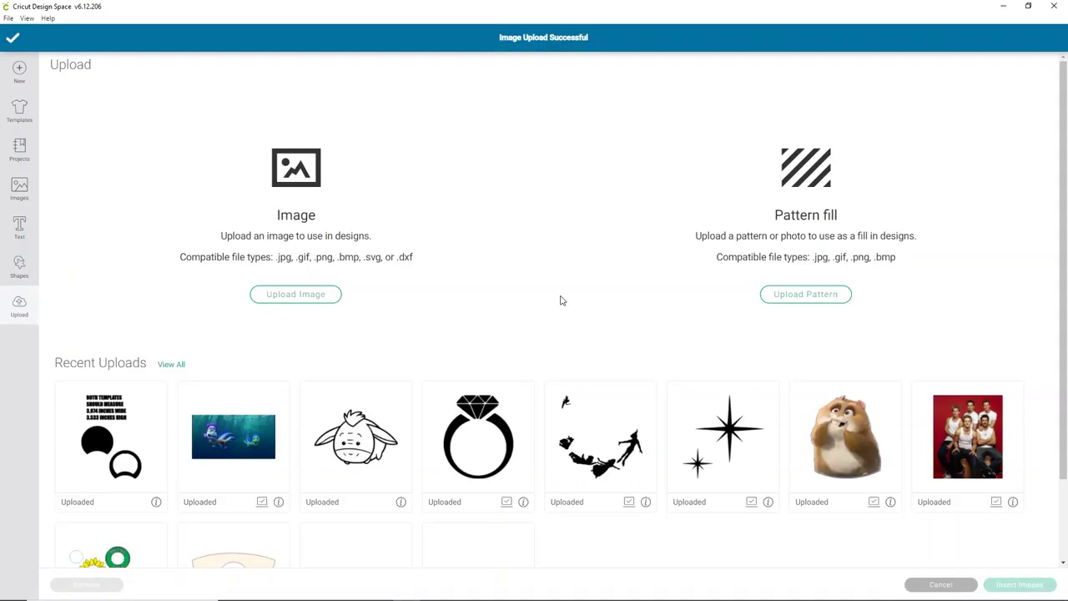
left_click(139, 417)
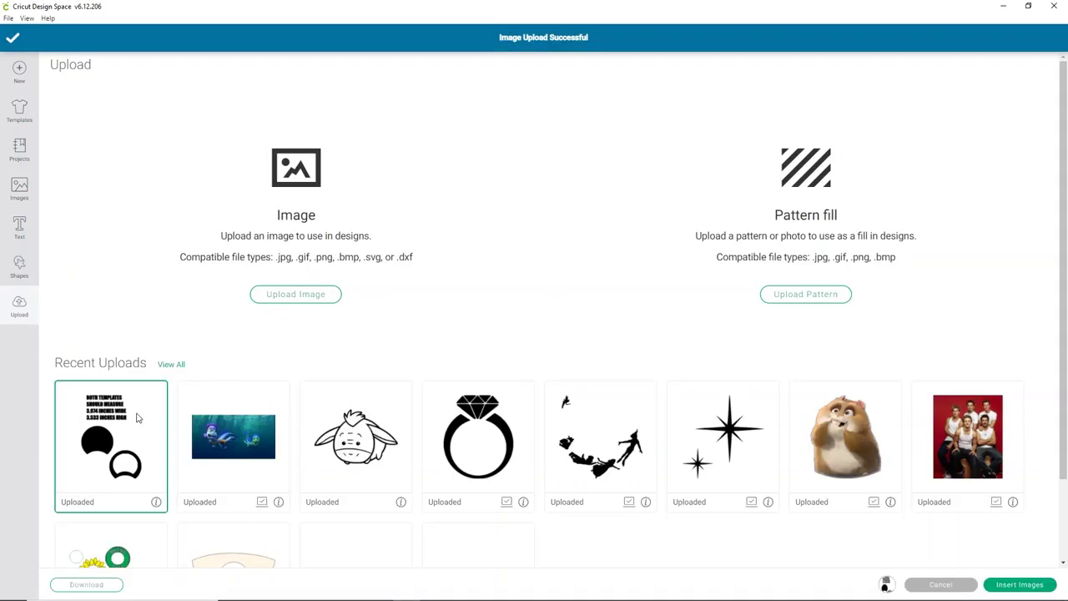
left_click(1015, 585)
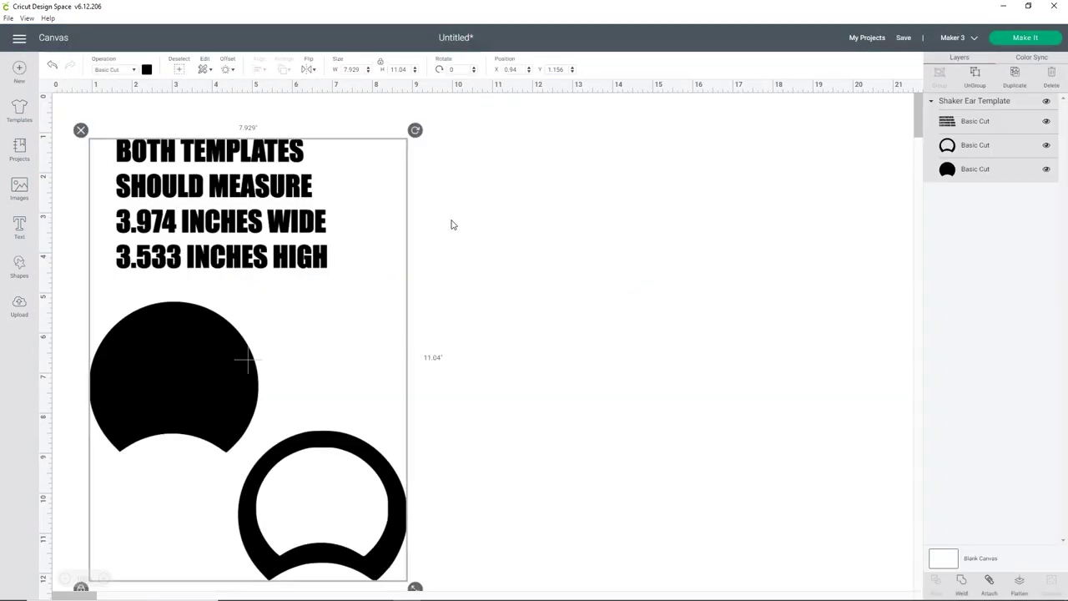
Shift the template right on the canvas, ungroup it, and move the solid ear shape away to the left of the text
left_click_drag(321, 183, 543, 181)
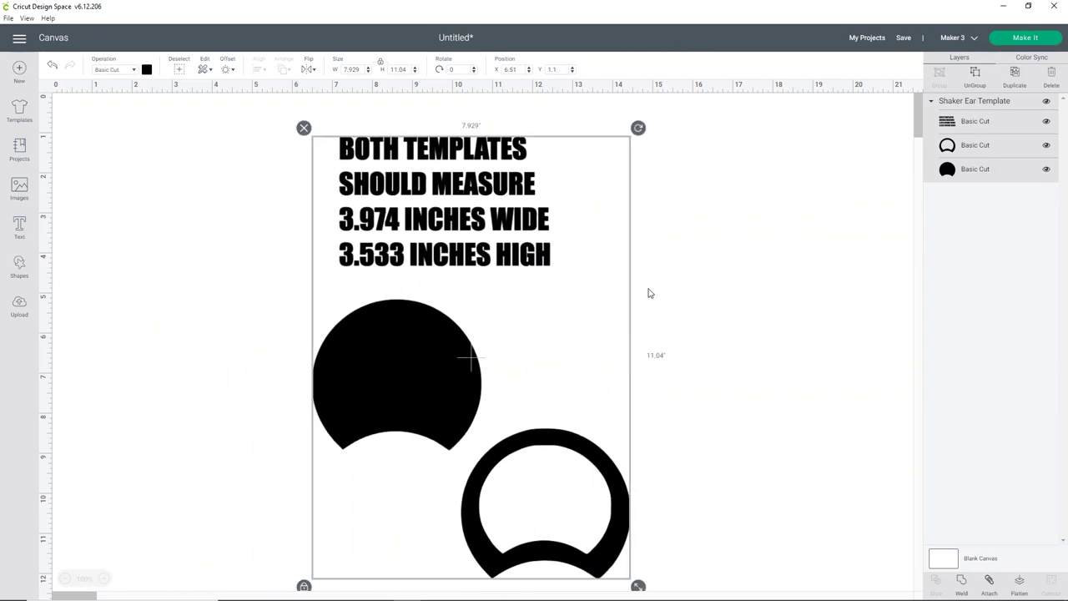
left_click(977, 86)
left_click(425, 325)
left_click_drag(424, 328, 262, 282)
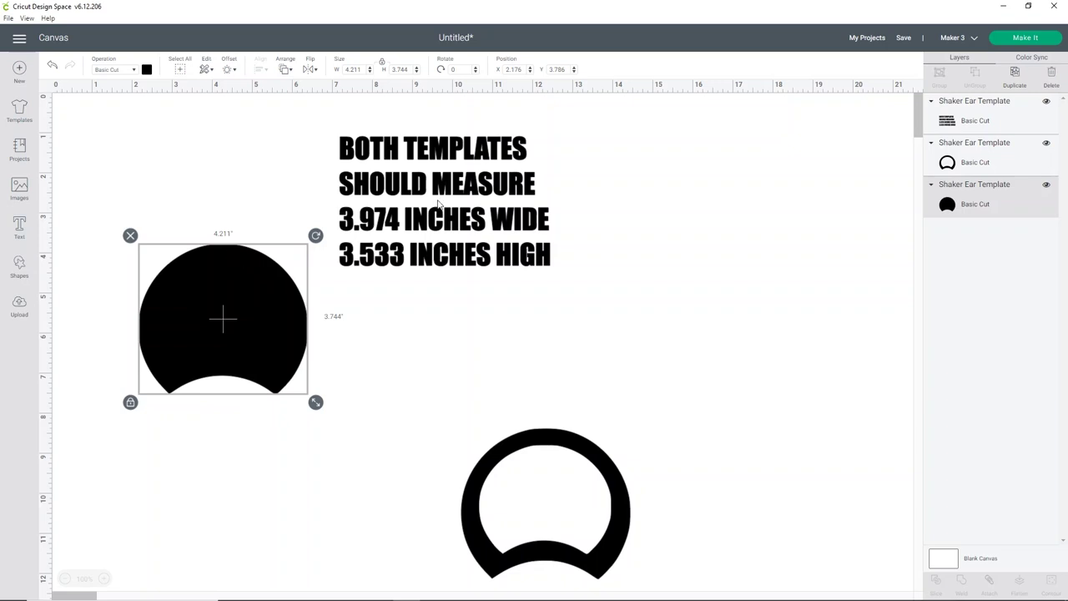
Set the solid ear shape's width to 3.974 inches with its proportions locked
left_click(362, 70)
type("3.974")
key("Return")
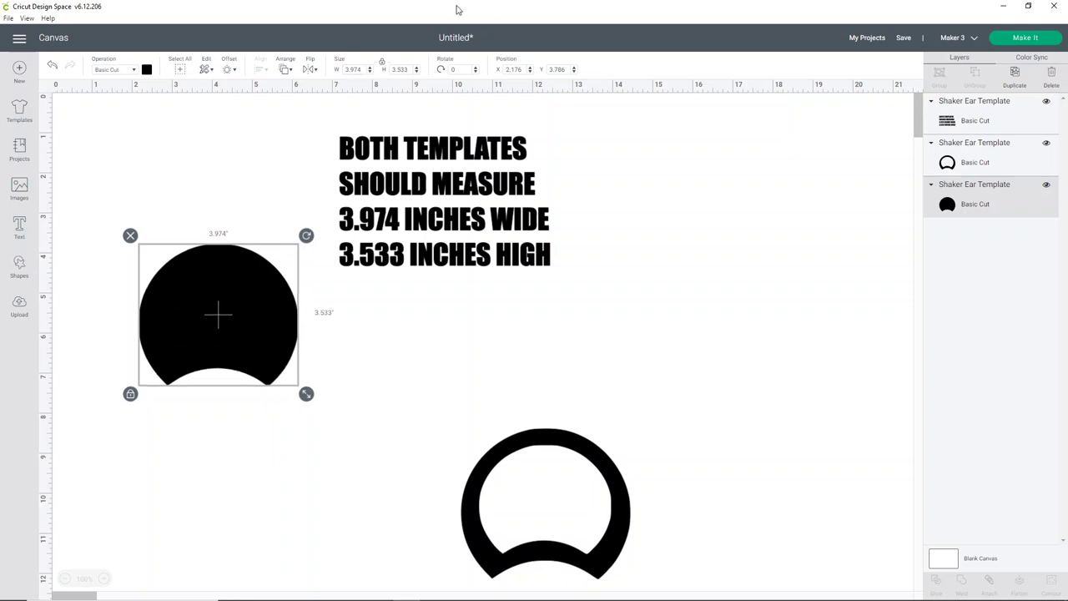
Move the ear outline beneath the measurement text and set its width to 3.974 inches with proportions locked
left_click_drag(608, 460, 441, 316)
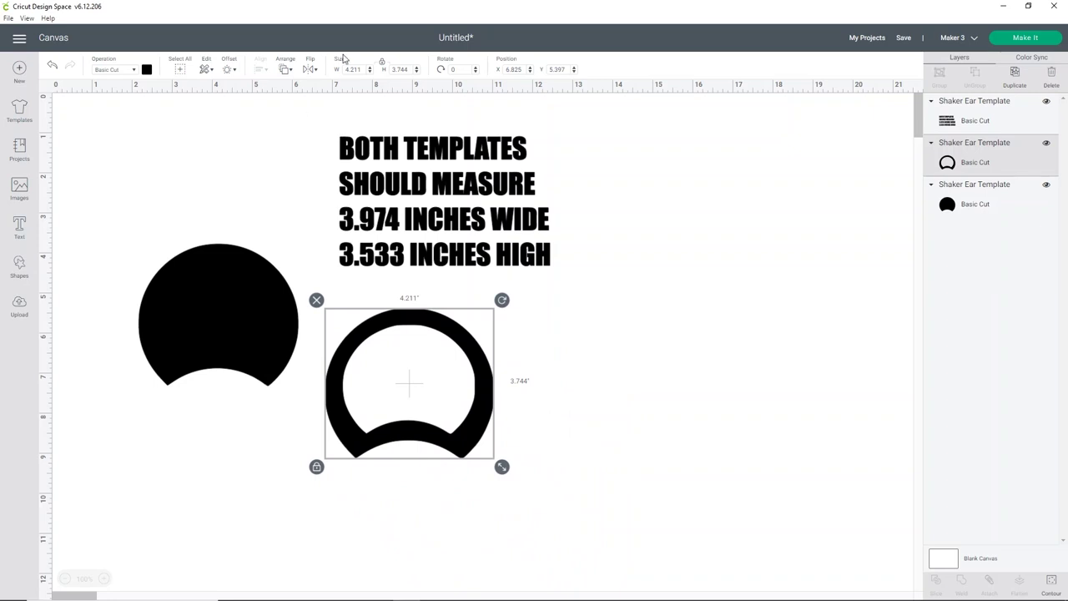
left_click_drag(360, 69, 331, 73)
type("3.974")
key("Return")
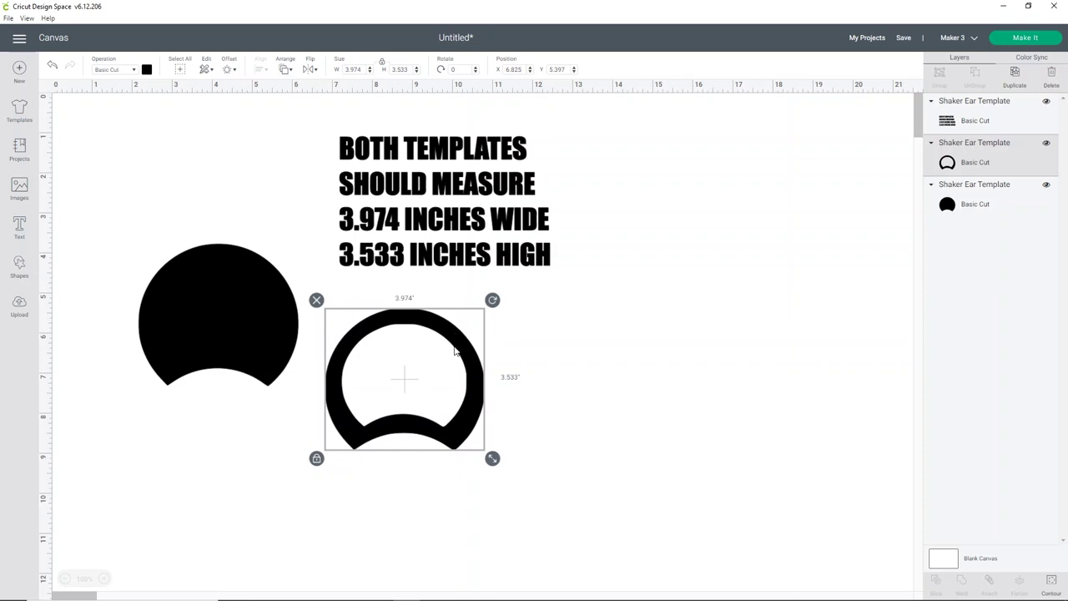
Delete the measurement text and arrange the solid ear and the ear outline side by side higher on the canvas
left_click(462, 216)
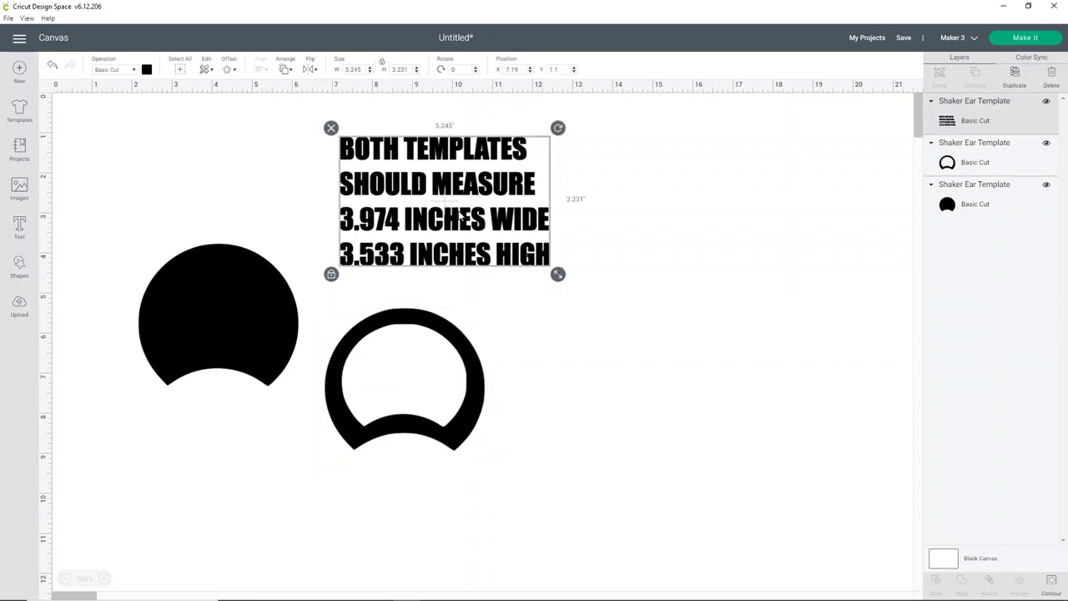
key("Delete")
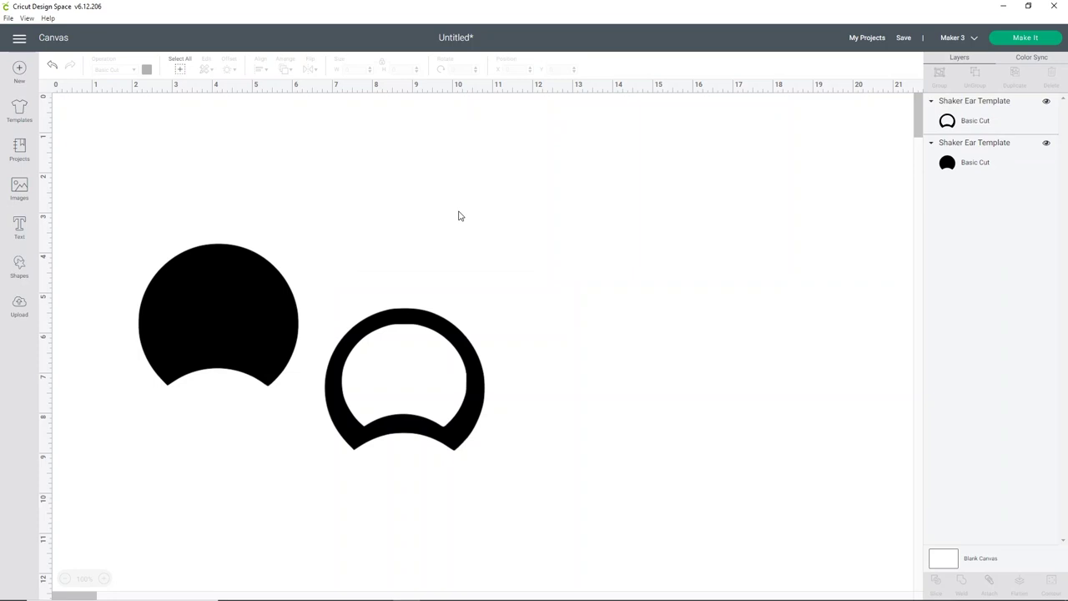
left_click_drag(420, 313, 511, 202)
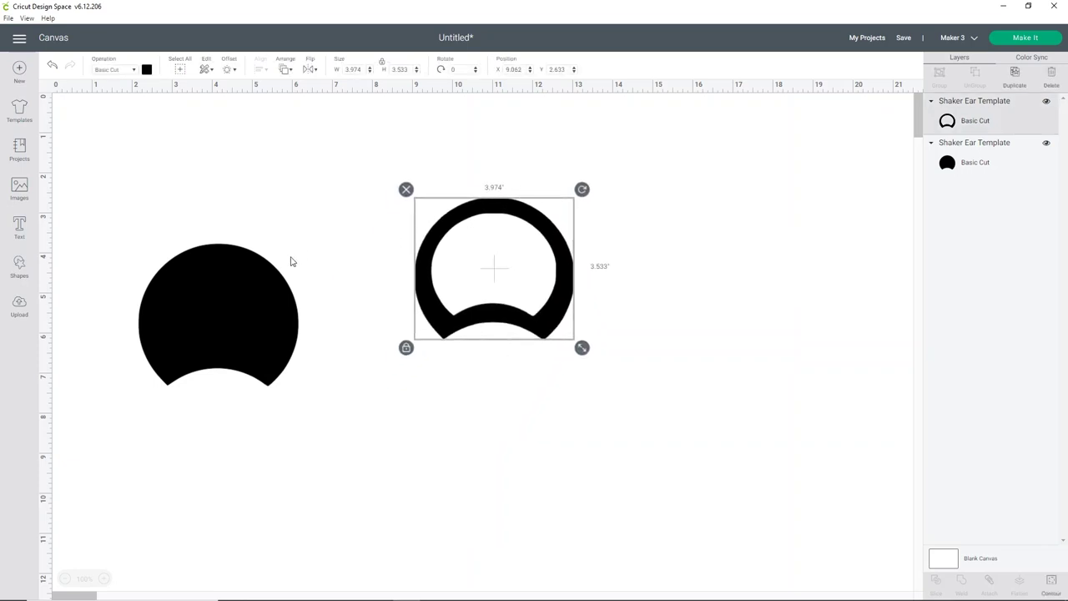
left_click_drag(234, 290, 287, 228)
left_click_drag(516, 218, 524, 198)
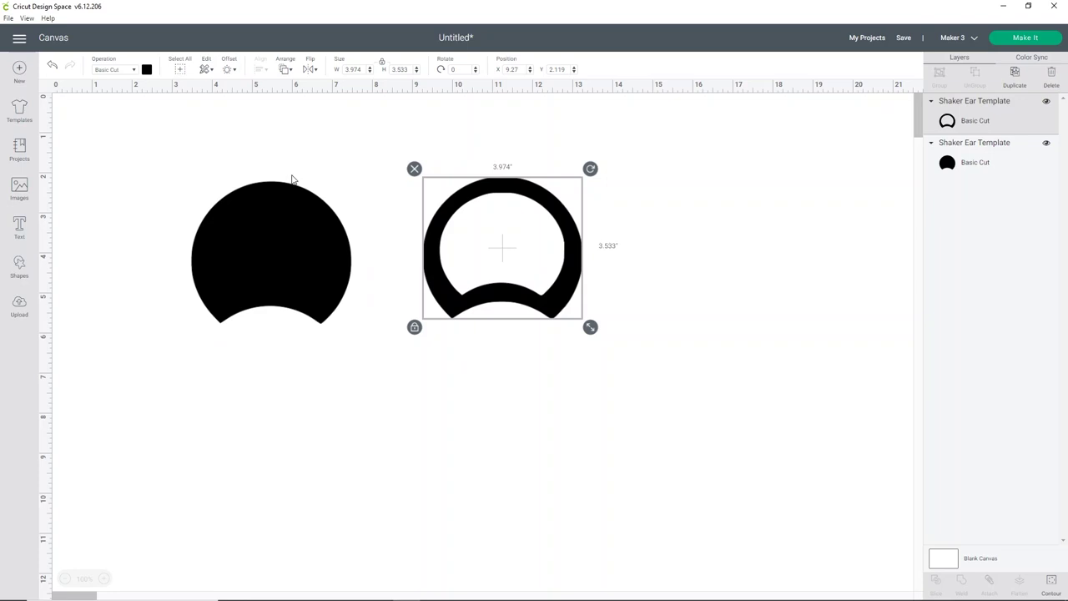
Duplicate the solid ear, place the copy below the original, and recolor the copy white
left_click(287, 249)
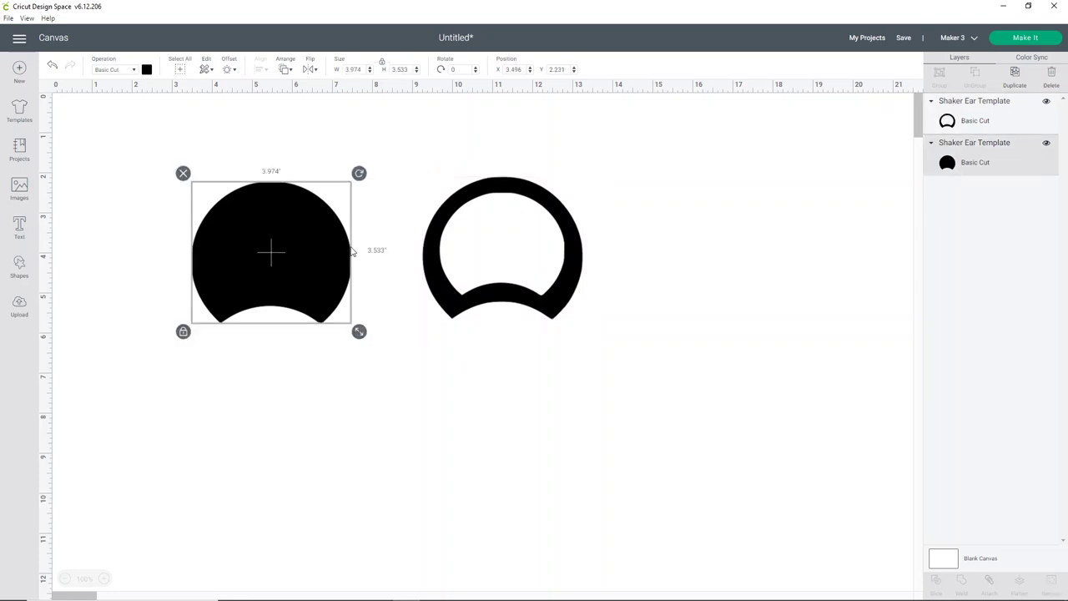
left_click(1014, 75)
left_click_drag(312, 265, 260, 439)
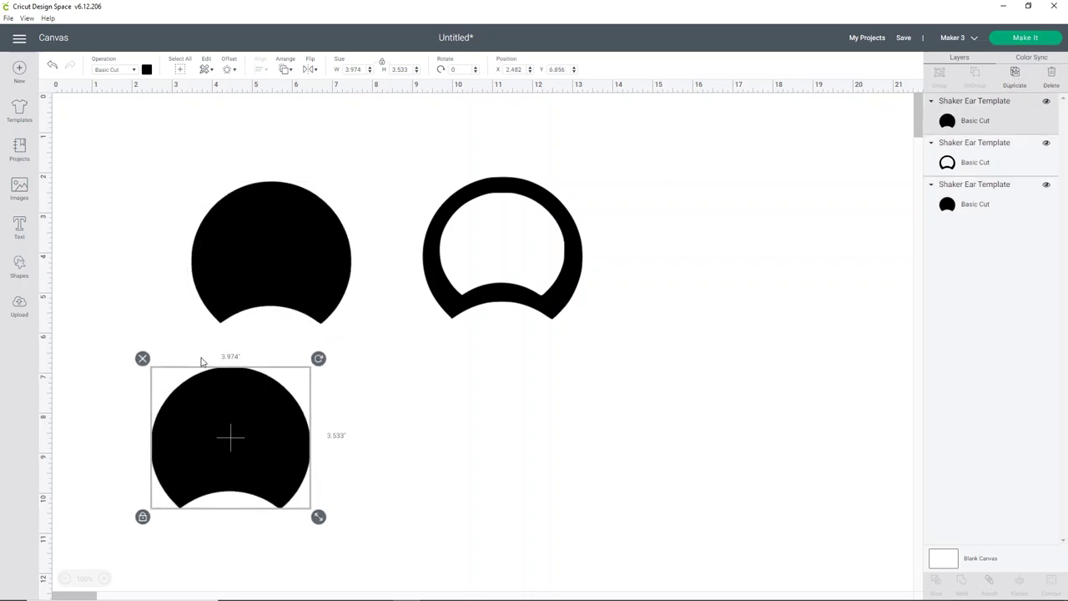
left_click(147, 70)
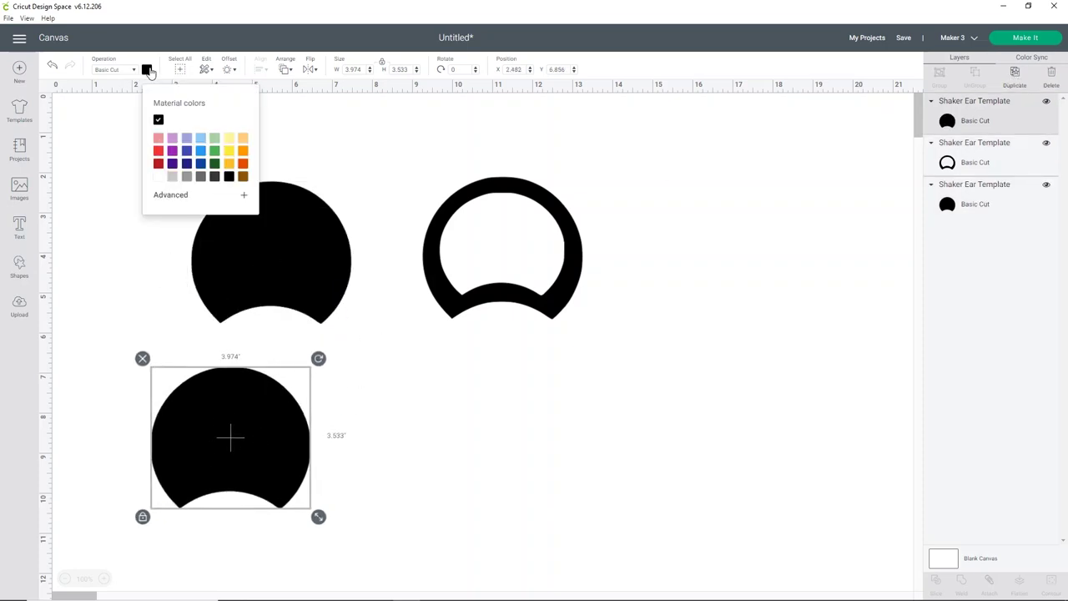
left_click(159, 177)
Line up the white ear, the solid black ear and the ear outline in a row across the upper canvas
left_click_drag(201, 372, 164, 187)
left_click_drag(312, 231, 322, 201)
left_click_drag(576, 250, 628, 216)
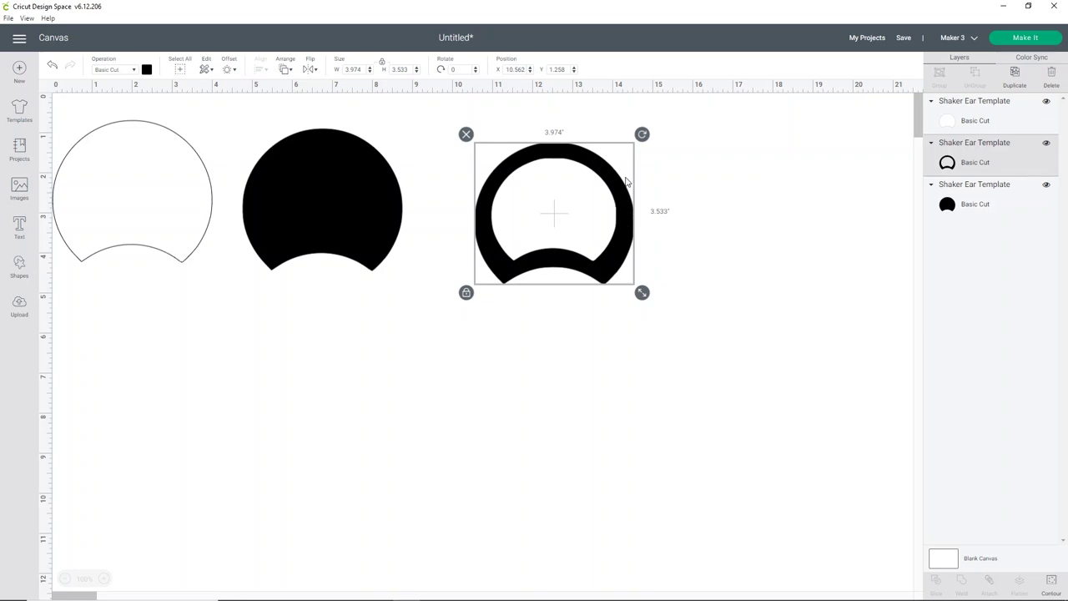
Duplicate the ear outline until there are four, then duplicate all four together to make eight outlines
left_click(1015, 74)
left_click(1015, 74)
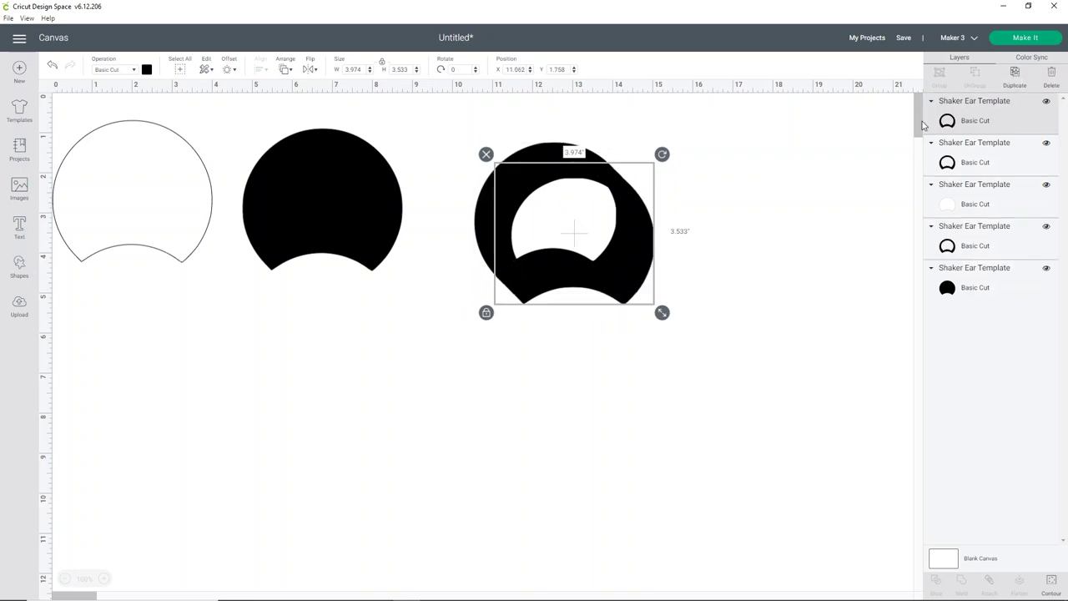
left_click_drag(728, 269, 532, 169)
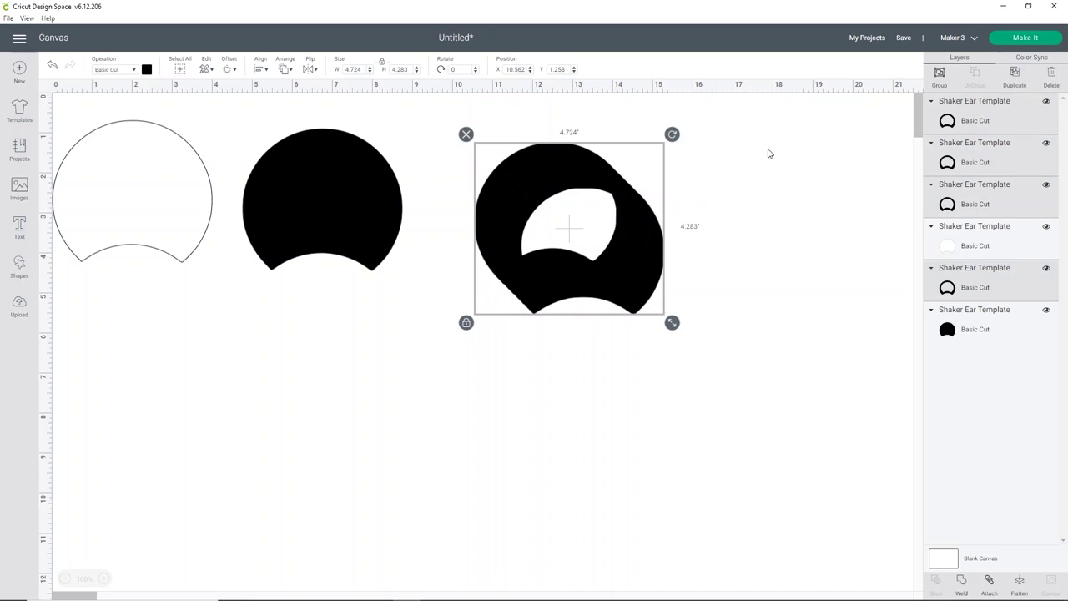
key("ctrl+d")
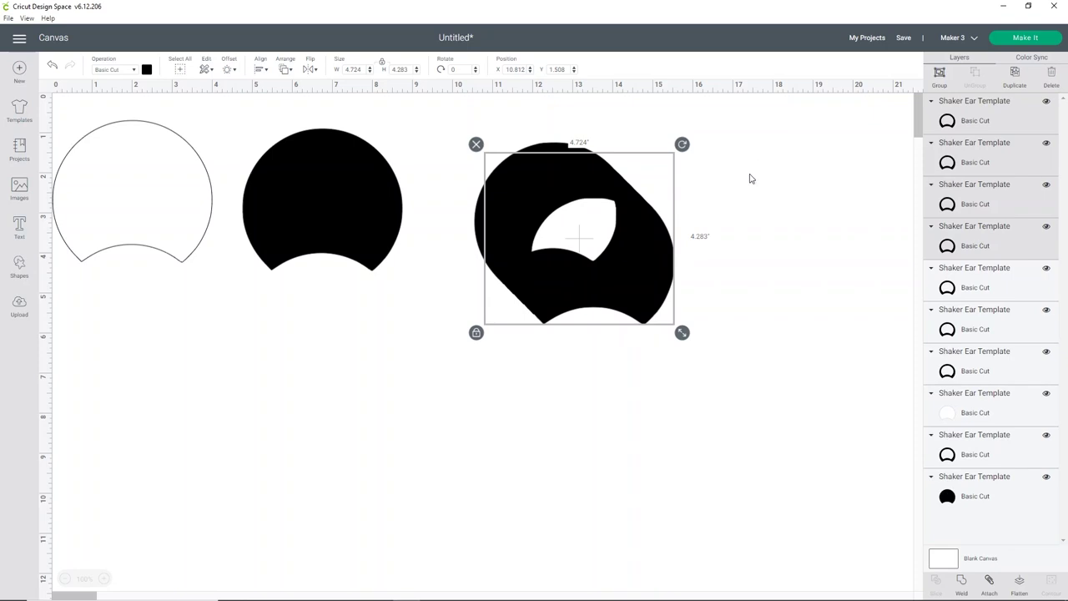
Move one ear outline off the stack to below the solid black ear and duplicate it to make a ninth outline
left_click(739, 218)
left_click_drag(677, 251, 510, 381)
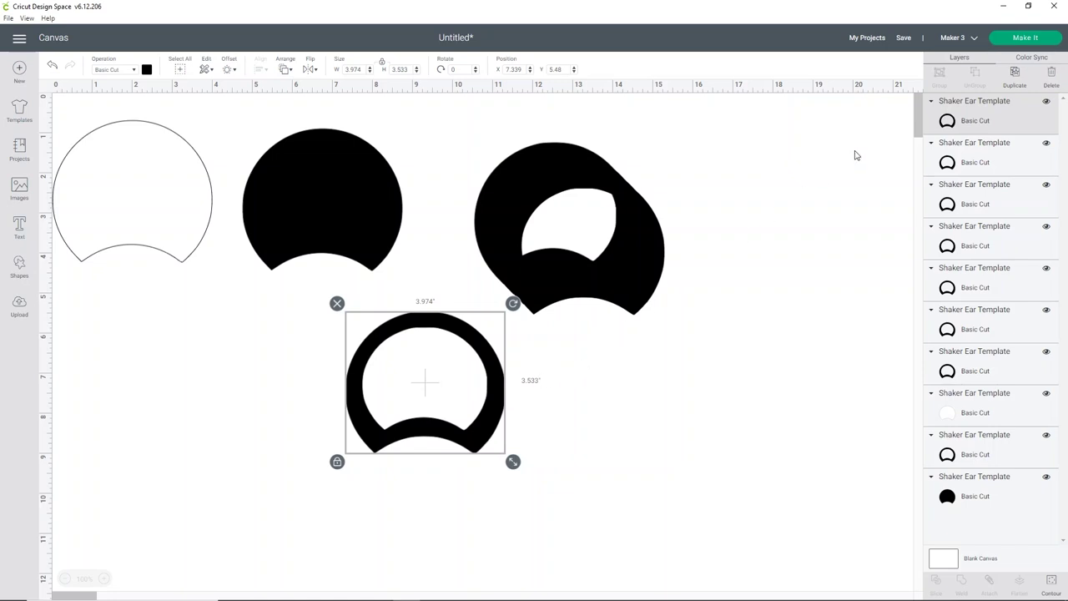
left_click(1015, 79)
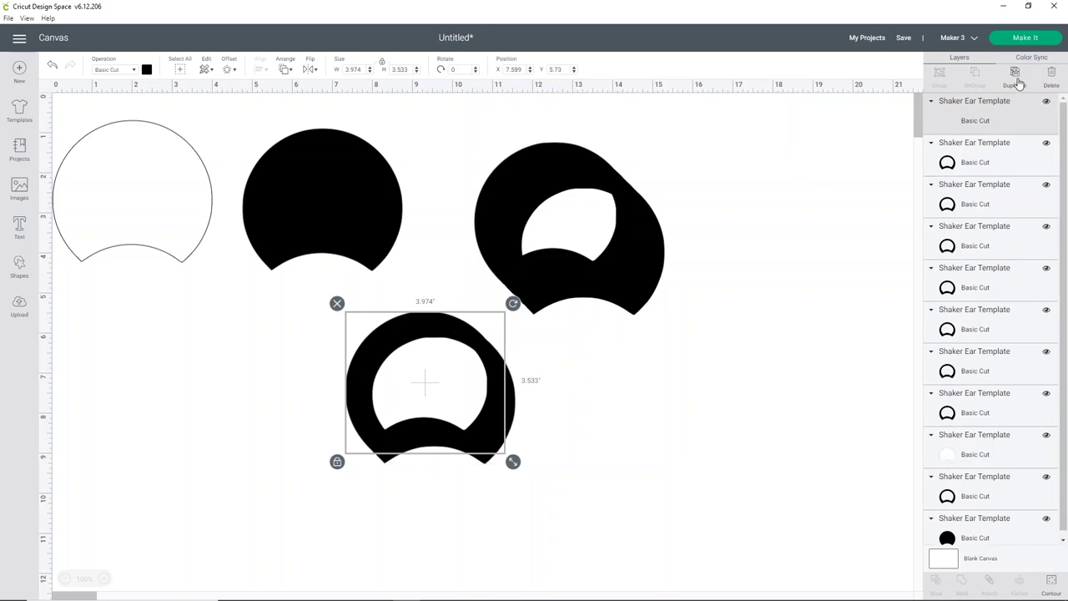
Separate two ear outlines side by side beneath the solid ears and return the extra copy to the stack
left_click_drag(527, 420, 307, 424)
left_click_drag(484, 405, 199, 369)
left_click_drag(500, 382, 673, 245)
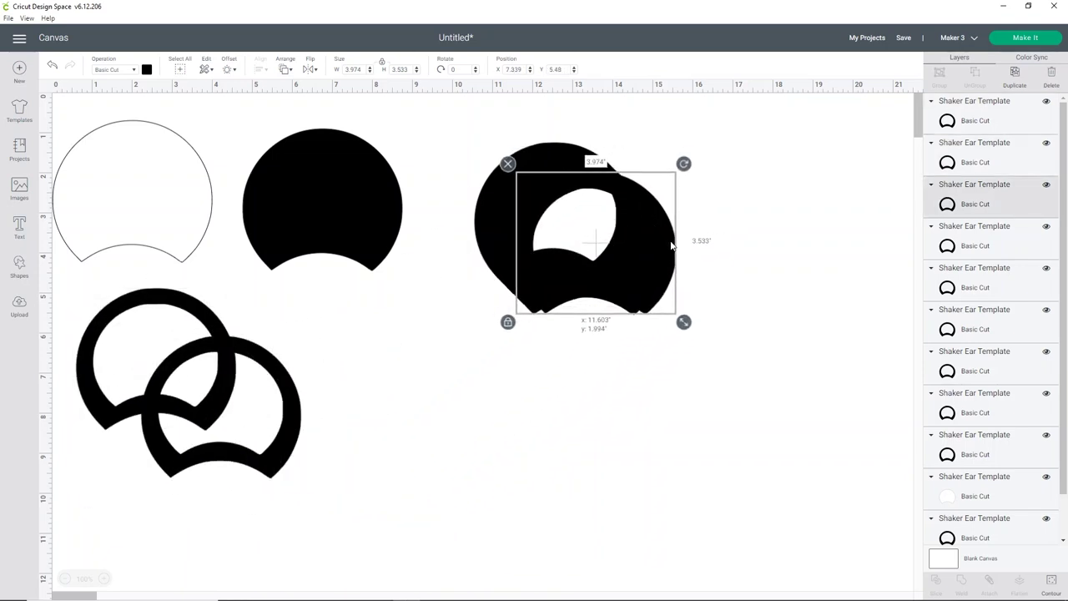
left_click(301, 424)
left_click_drag(325, 421, 442, 394)
Recolor the solid black ear light blue
left_click(357, 203)
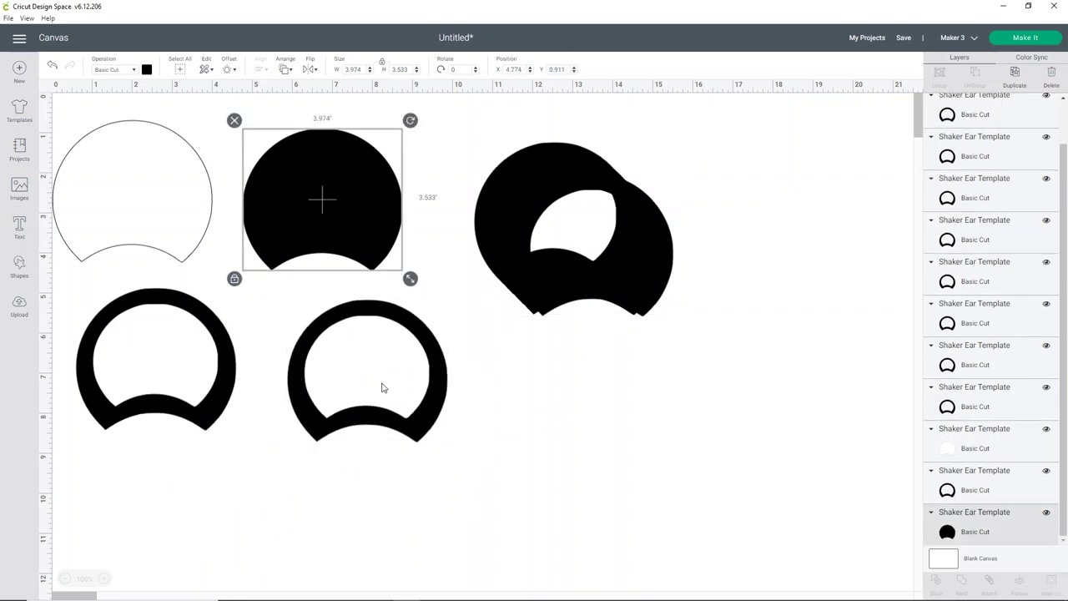
left_click(146, 70)
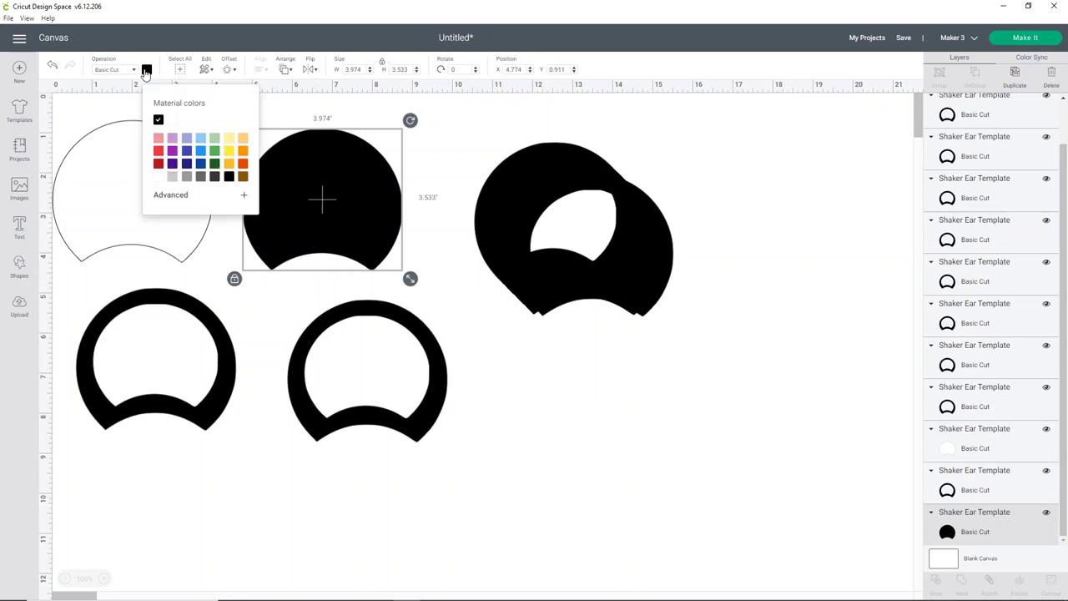
left_click(200, 138)
Recolor both separated ear outlines beneath the solid ears light blue
left_click(205, 328)
left_click(146, 69)
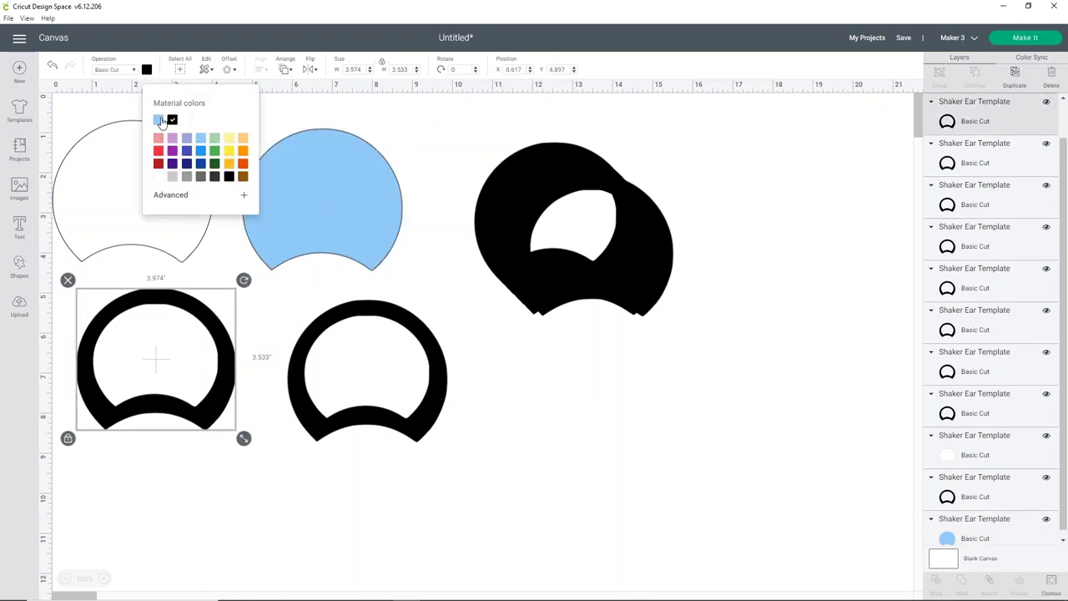
left_click(160, 120)
left_click(332, 309)
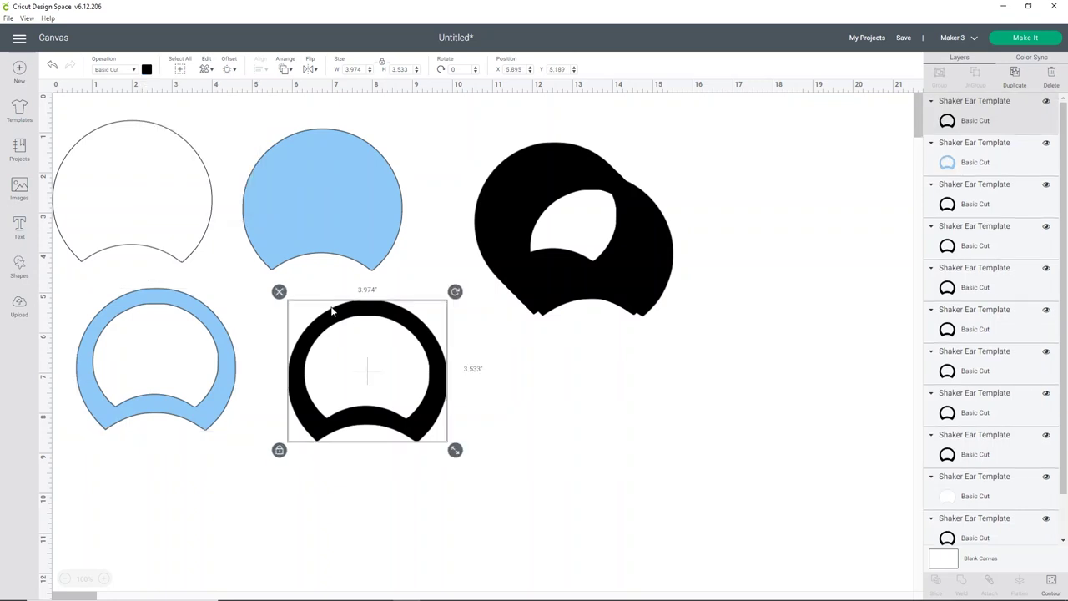
left_click(146, 70)
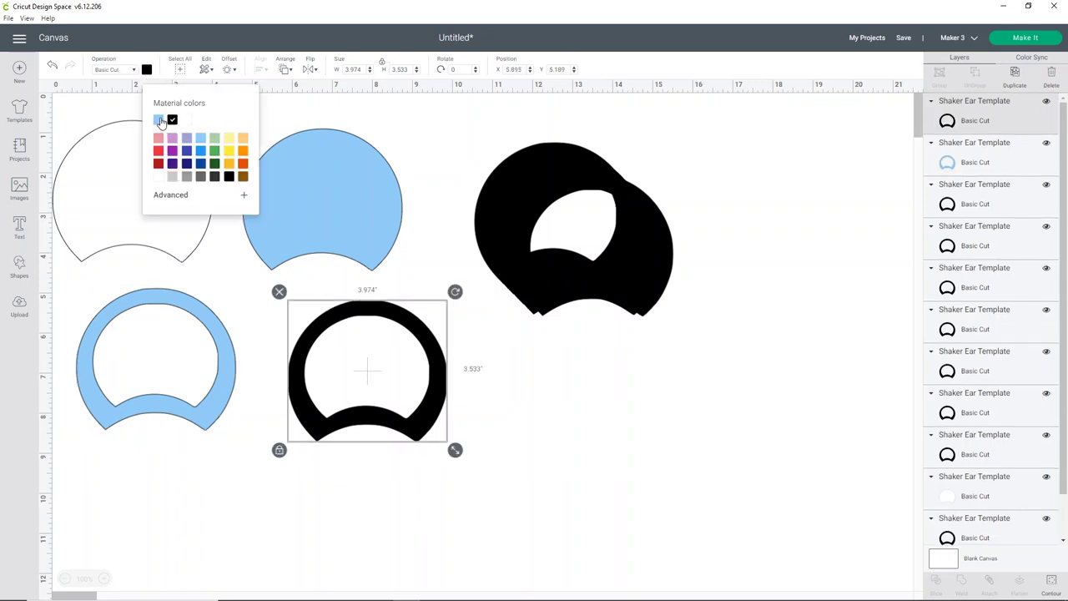
left_click(159, 120)
Duplicate the white and light blue solid ears together and move the copies over beside the black outline stack
left_click(98, 117)
left_click_drag(104, 117, 324, 184)
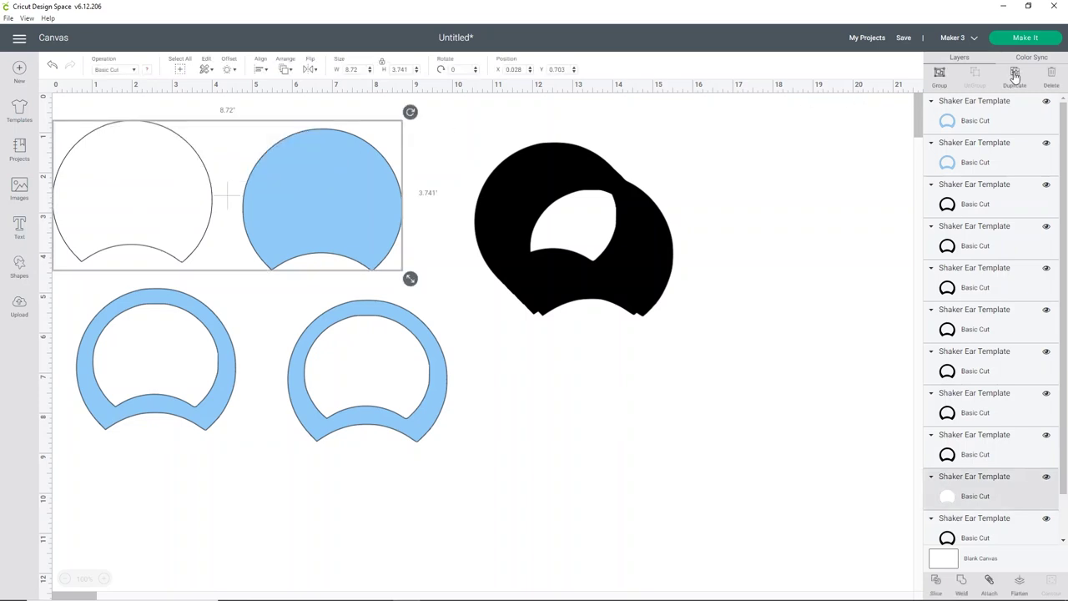
key("ctrl+d")
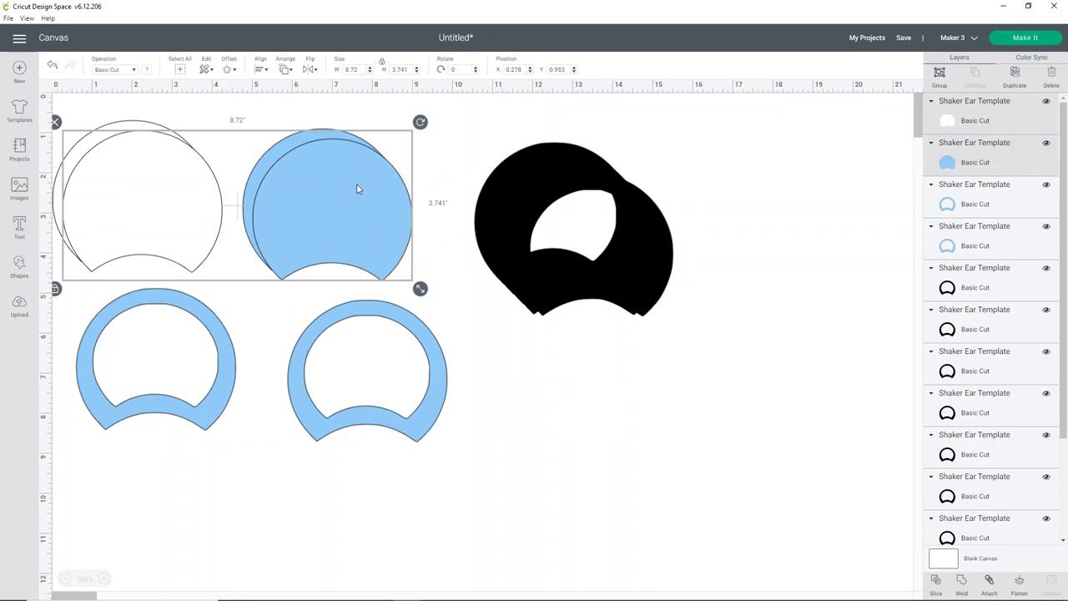
left_click_drag(354, 192, 767, 207)
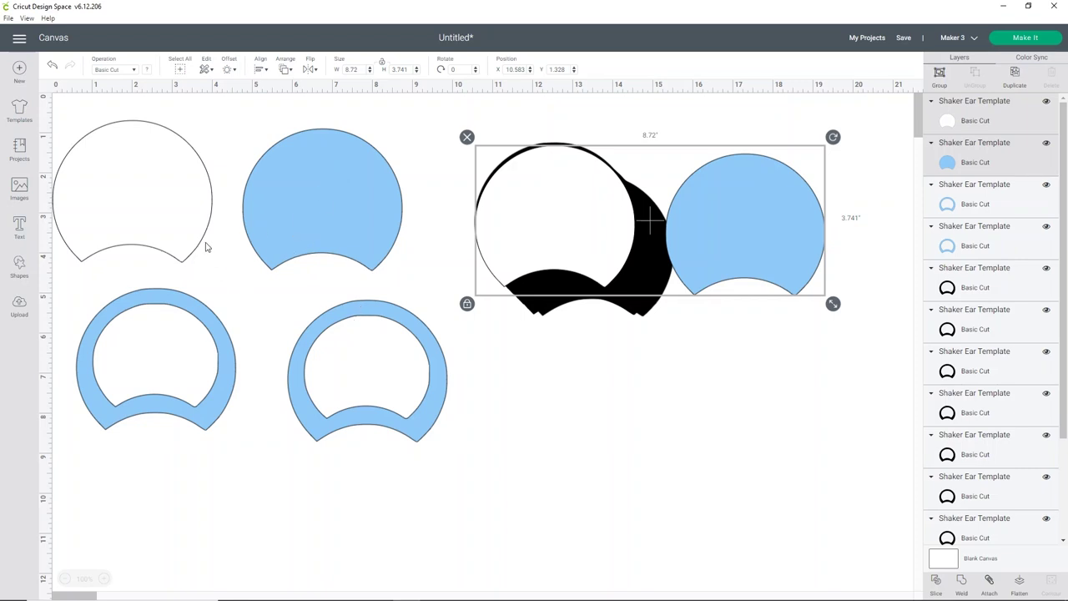
Start a new image upload and open soul1 from the Disney folder
left_click(18, 309)
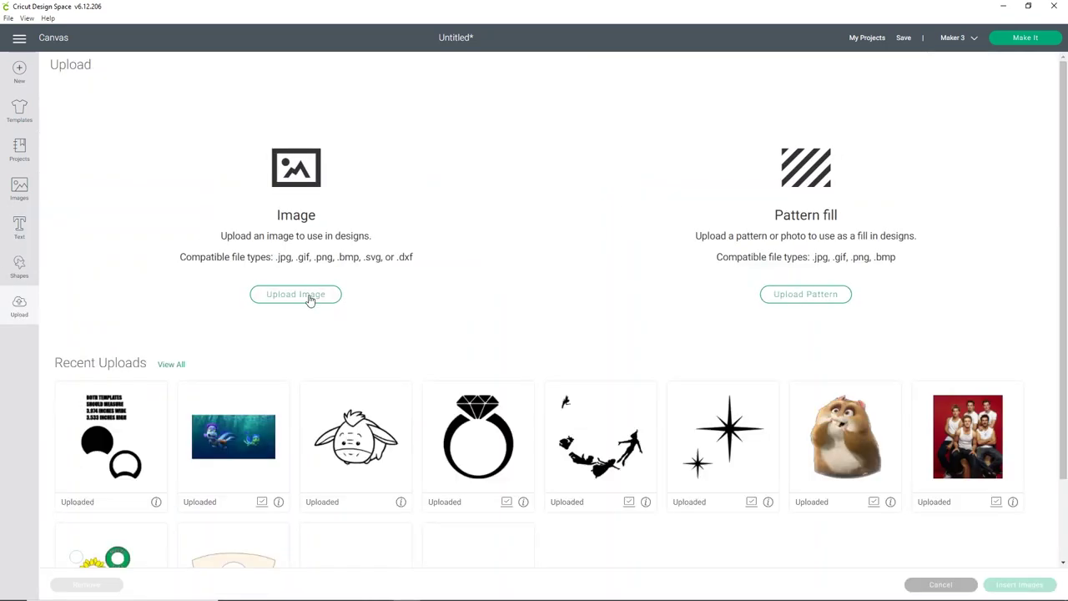
left_click(310, 297)
left_click(543, 306)
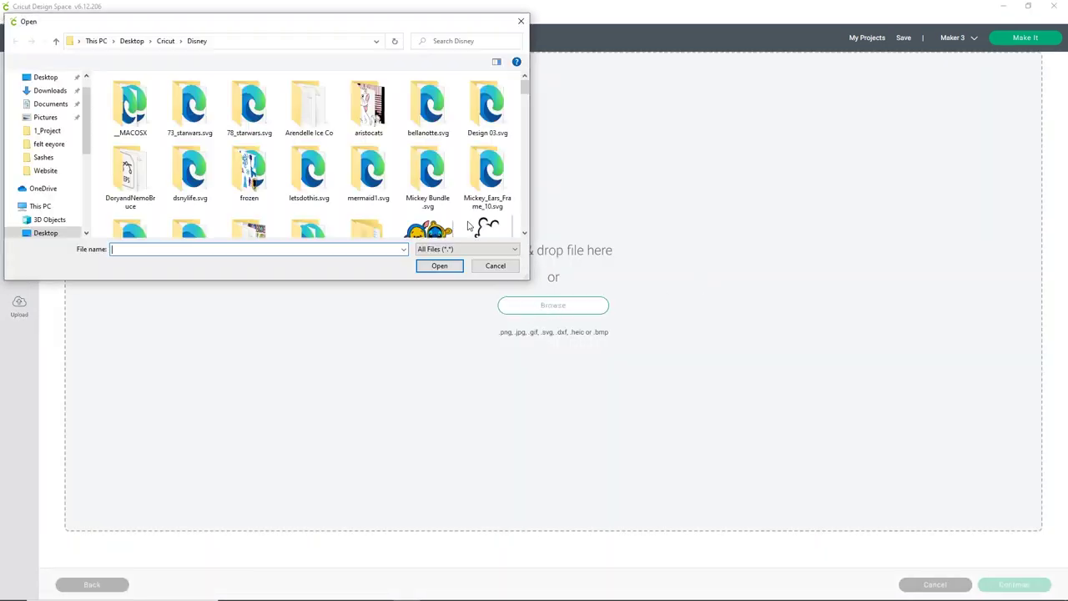
scroll(309, 123, "down", 5)
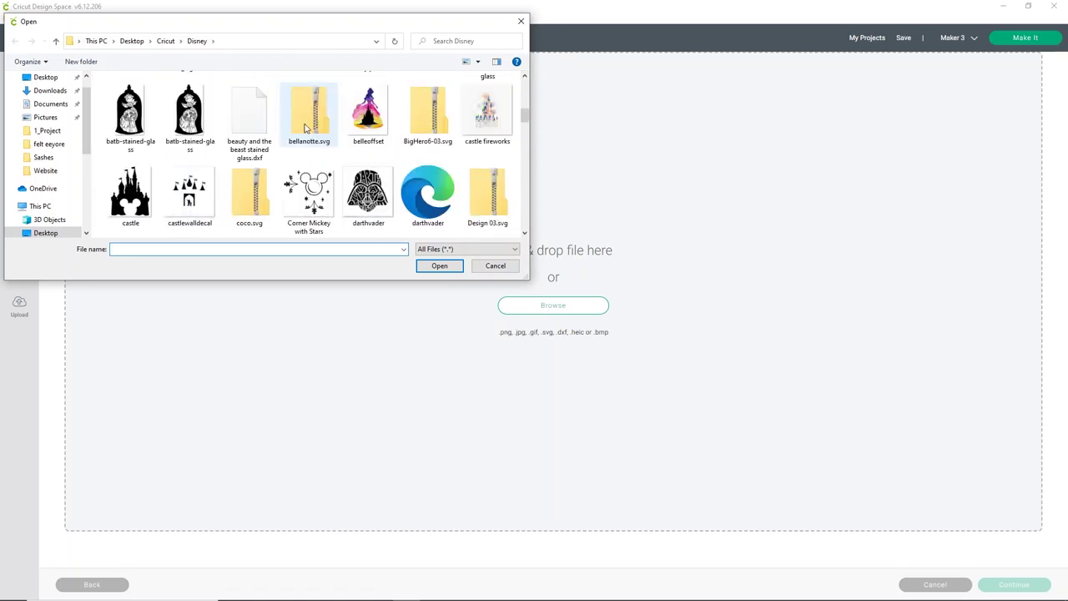
scroll(305, 127, "down", 15)
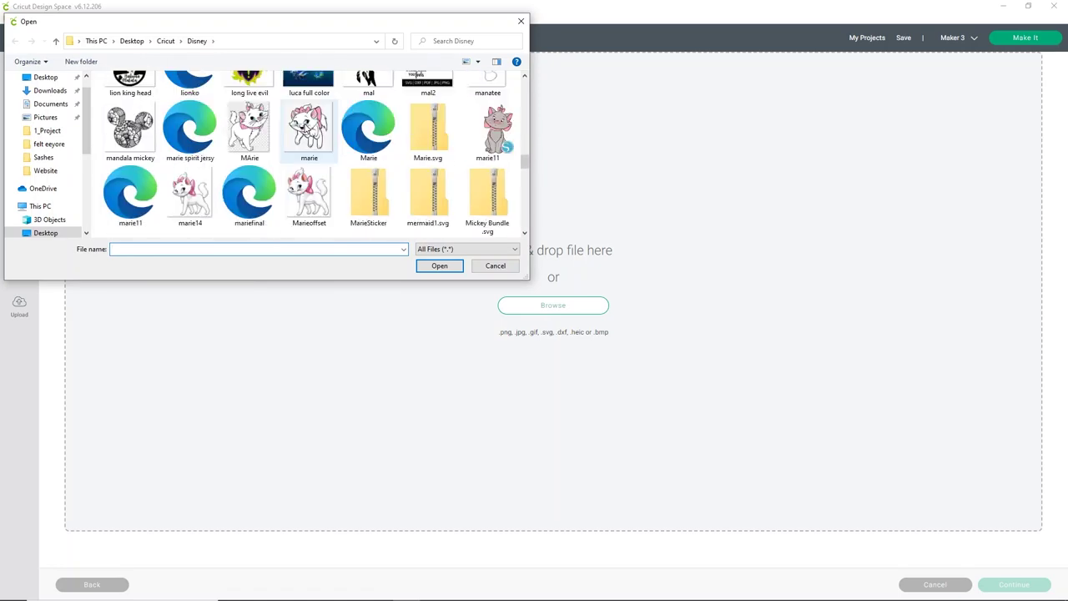
scroll(306, 127, "down", 5)
scroll(306, 127, "down", 6)
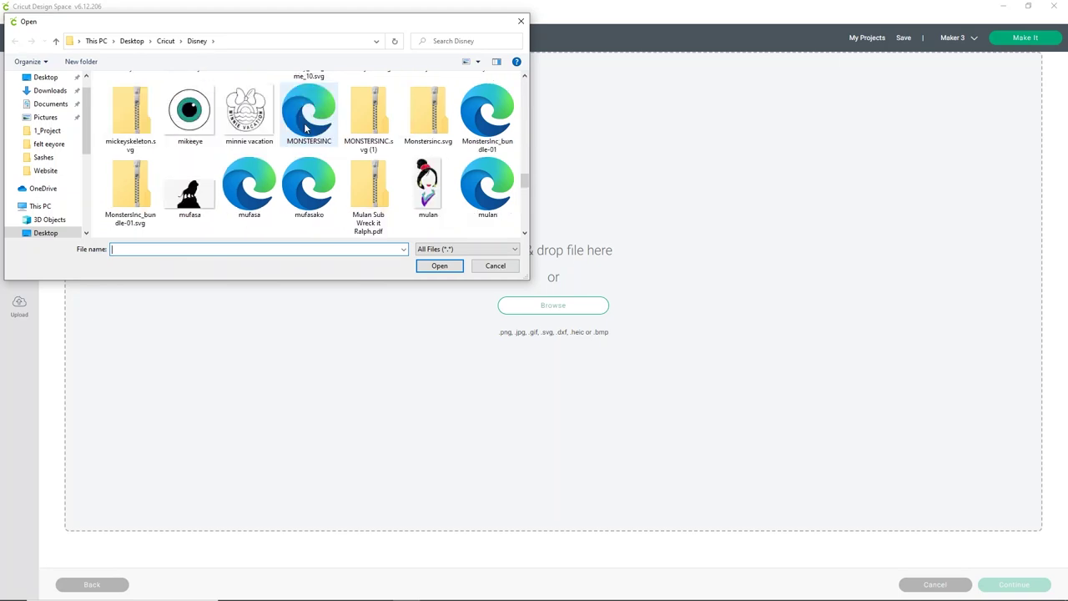
scroll(305, 128, "down", 1)
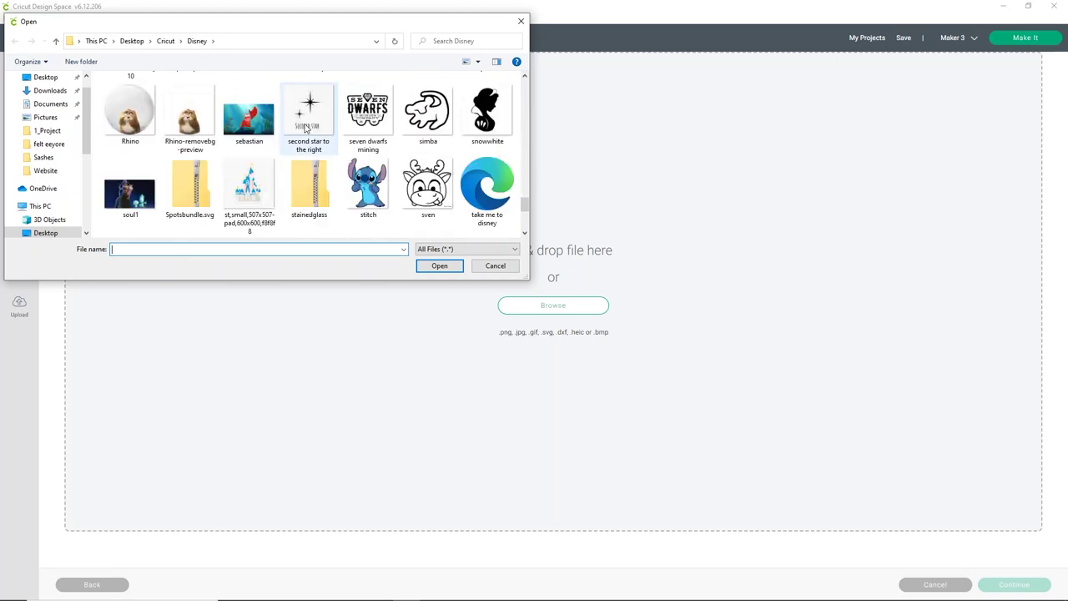
scroll(305, 127, "down", 1)
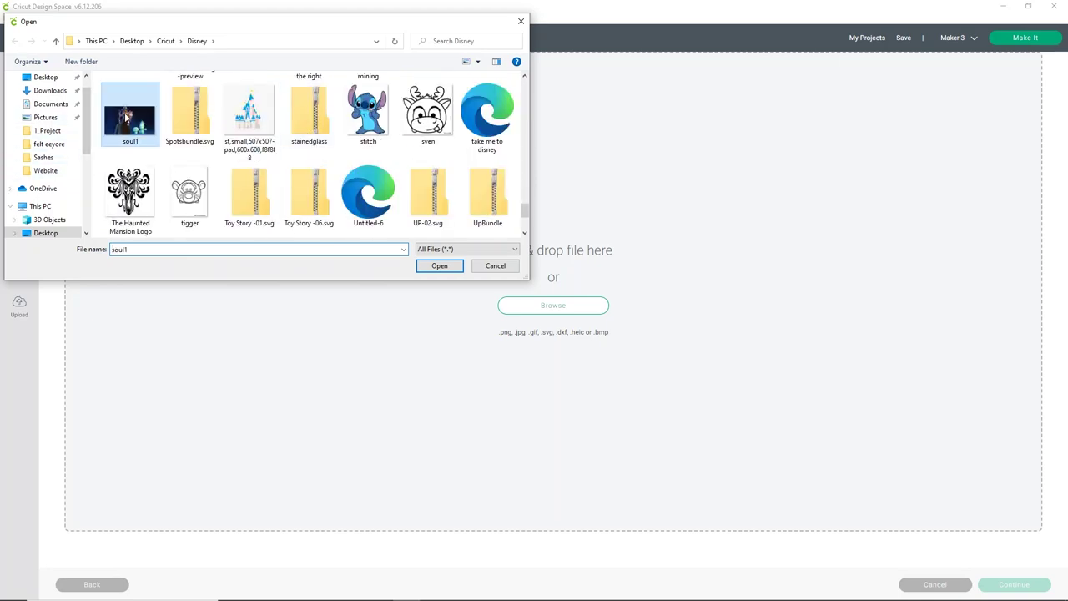
double_click(125, 112)
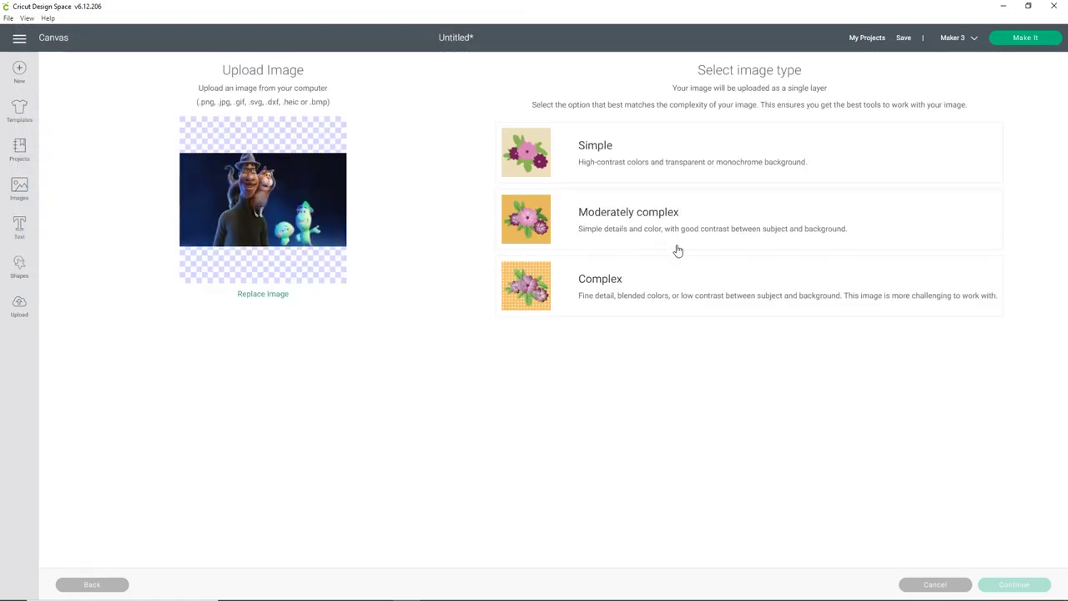
Upload soul1 as a Complex image with its background kept, saved as a Print Then Cut image
left_click(685, 288)
mouse_move(1026, 584)
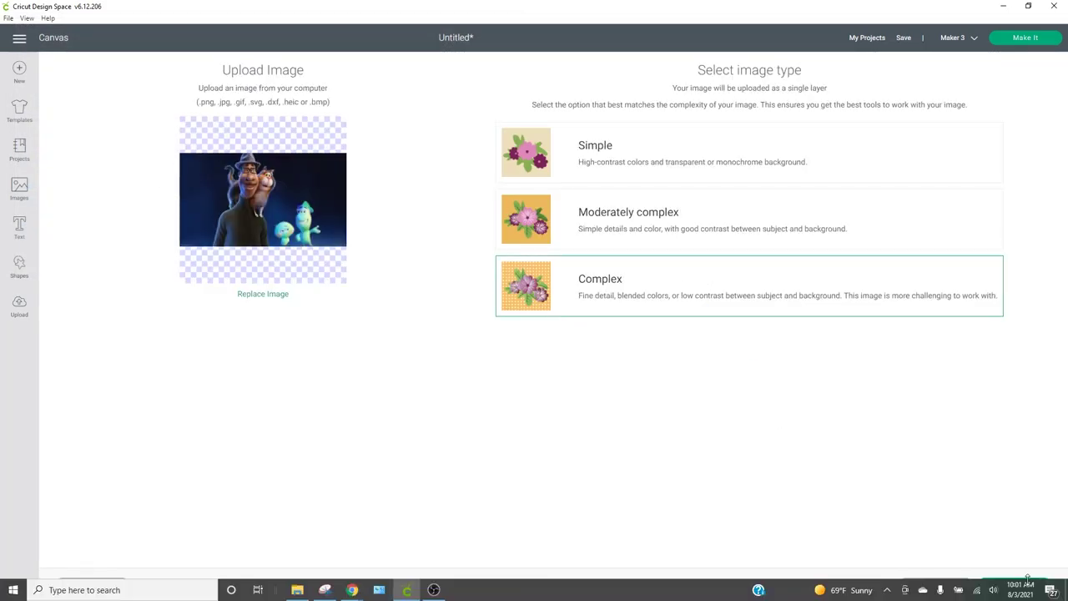
left_click(1014, 584)
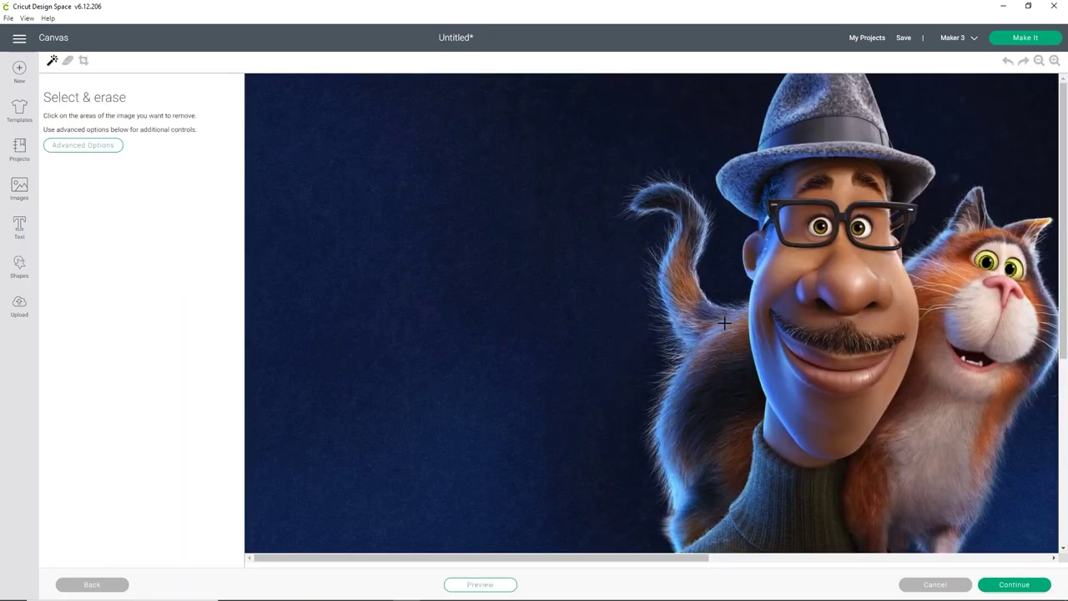
left_click(1008, 585)
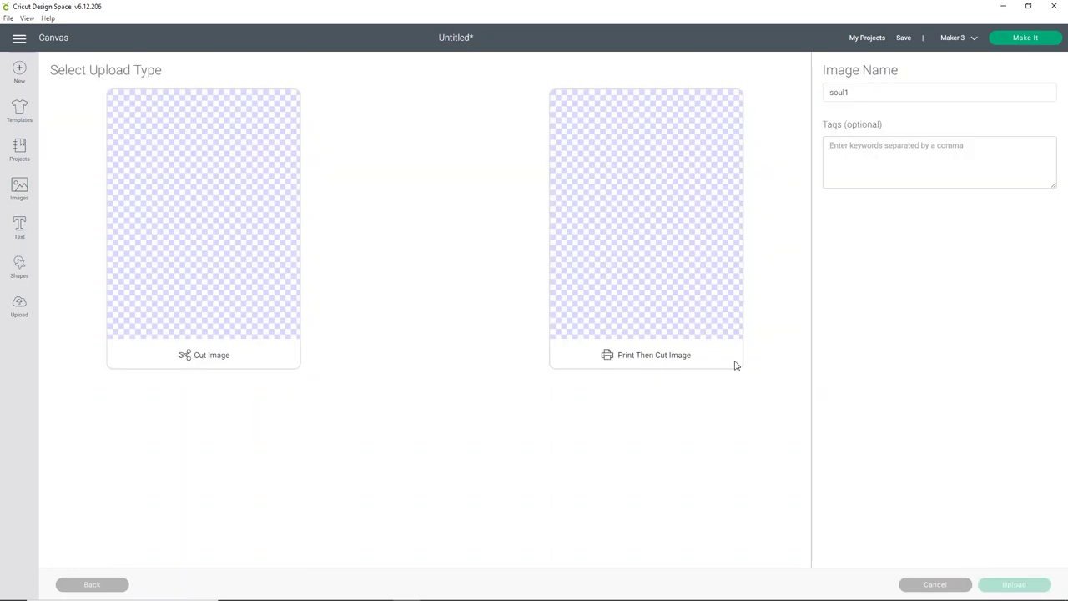
left_click(703, 275)
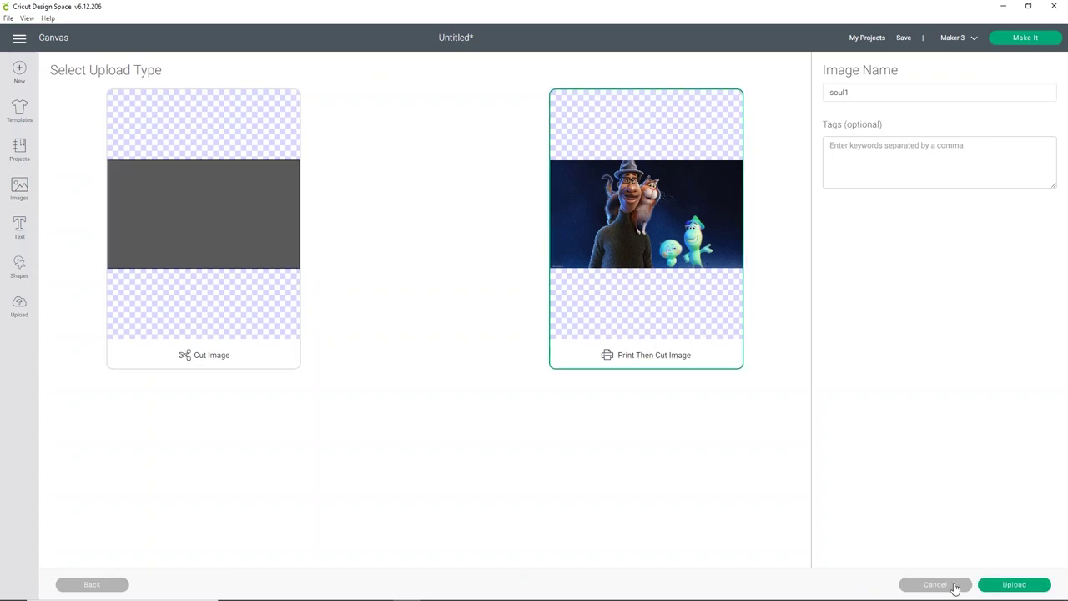
left_click(998, 584)
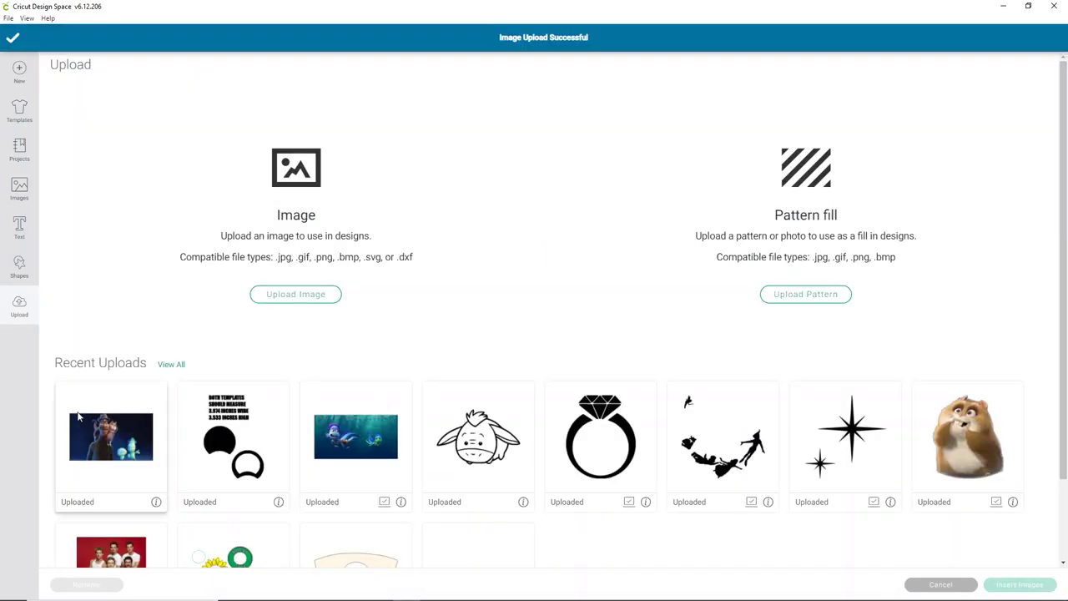
Insert the uploaded soul1 image on the canvas and send it behind all the ear pieces
left_click(109, 429)
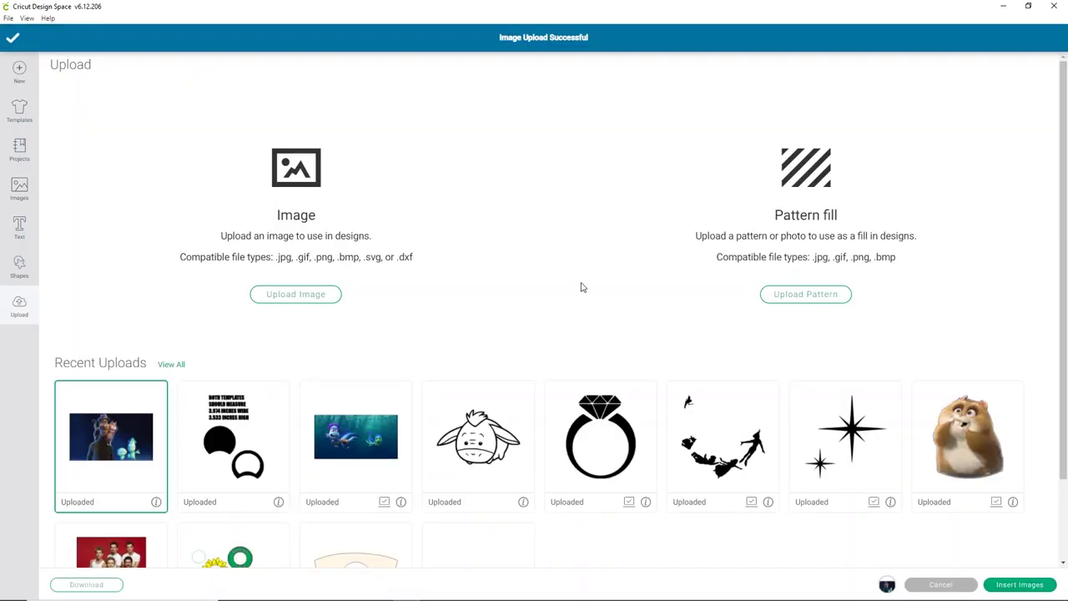
left_click(1016, 586)
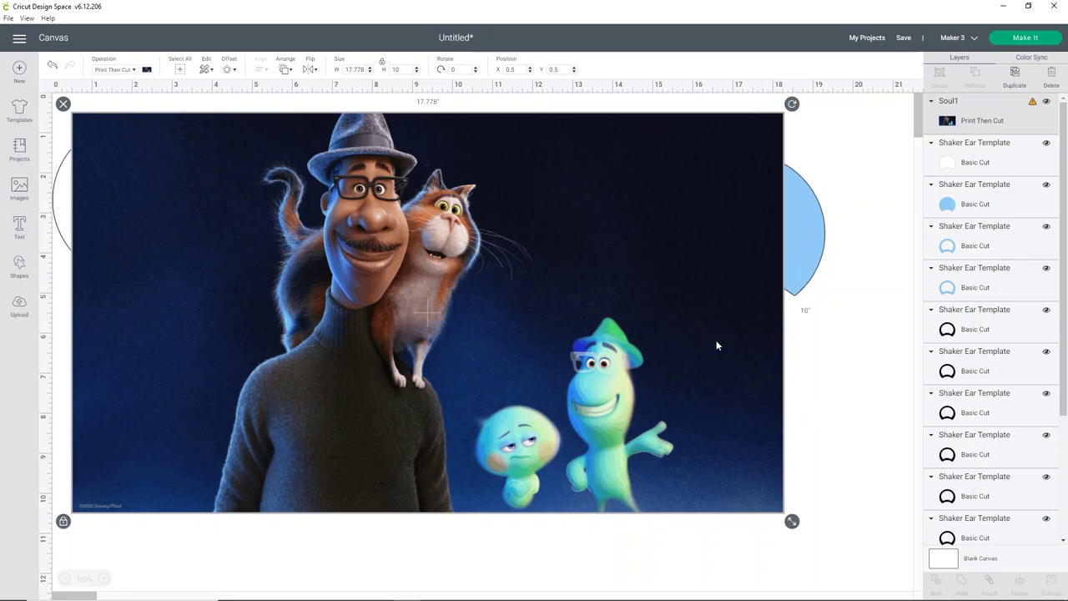
right_click(648, 317)
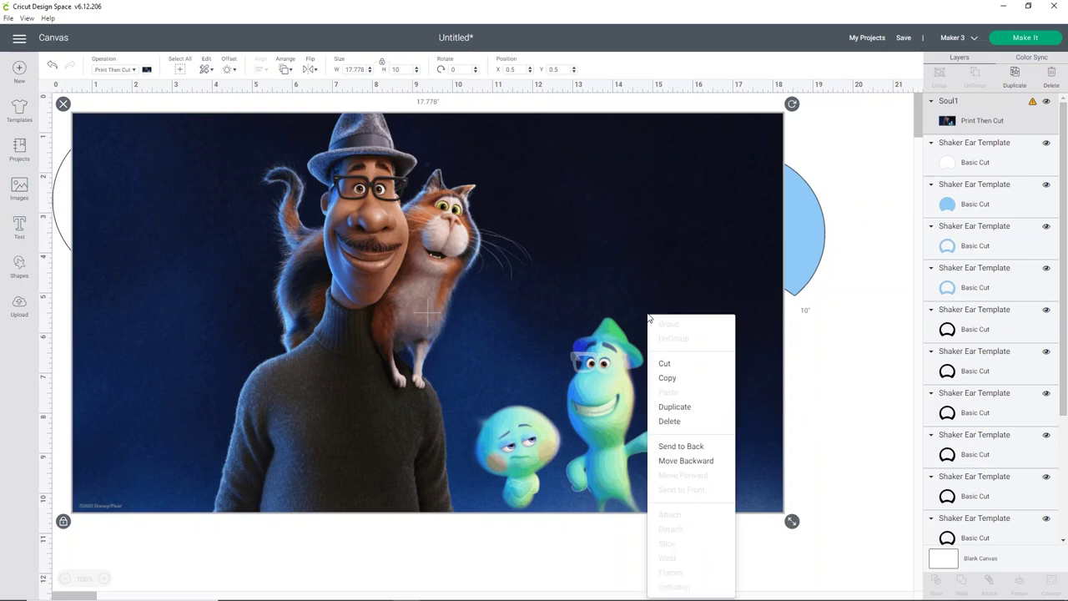
left_click(683, 447)
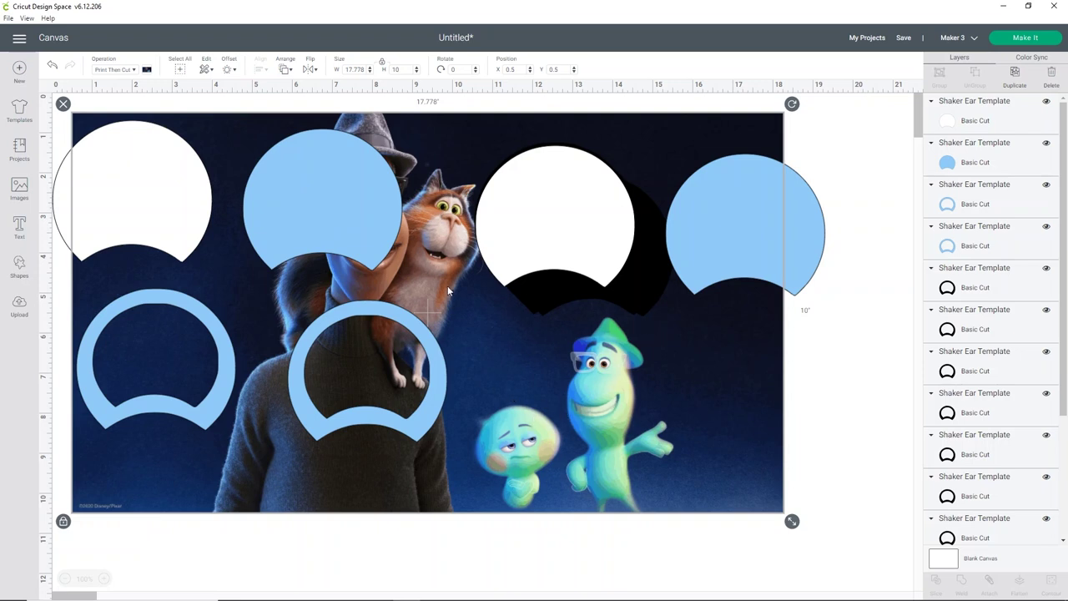
Shrink the Soul1 image slightly with a solid blue ear over the two small green characters, moving the nearby outline below the image
left_click_drag(329, 198, 553, 386)
left_click(766, 421)
left_click_drag(788, 518, 686, 461)
left_click_drag(556, 398, 507, 380)
left_click_drag(370, 420, 283, 594)
left_click_drag(537, 404, 531, 379)
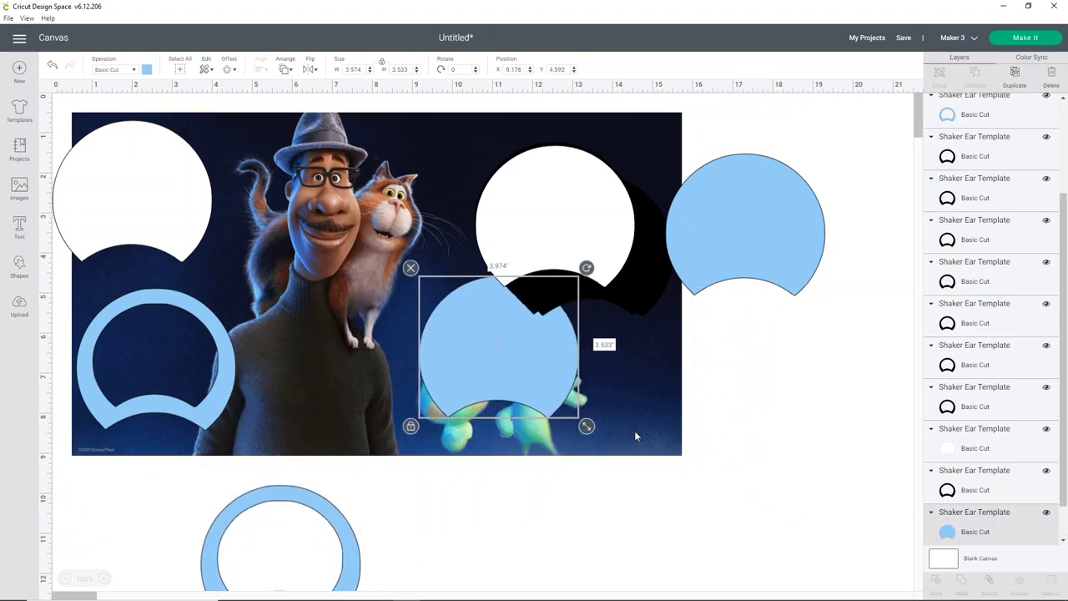
Shrink the Soul1 image further in two passes, repositioning the solid blue ear over the small green characters
left_click(679, 450)
left_click_drag(682, 465, 599, 421)
left_click_drag(544, 377, 486, 355)
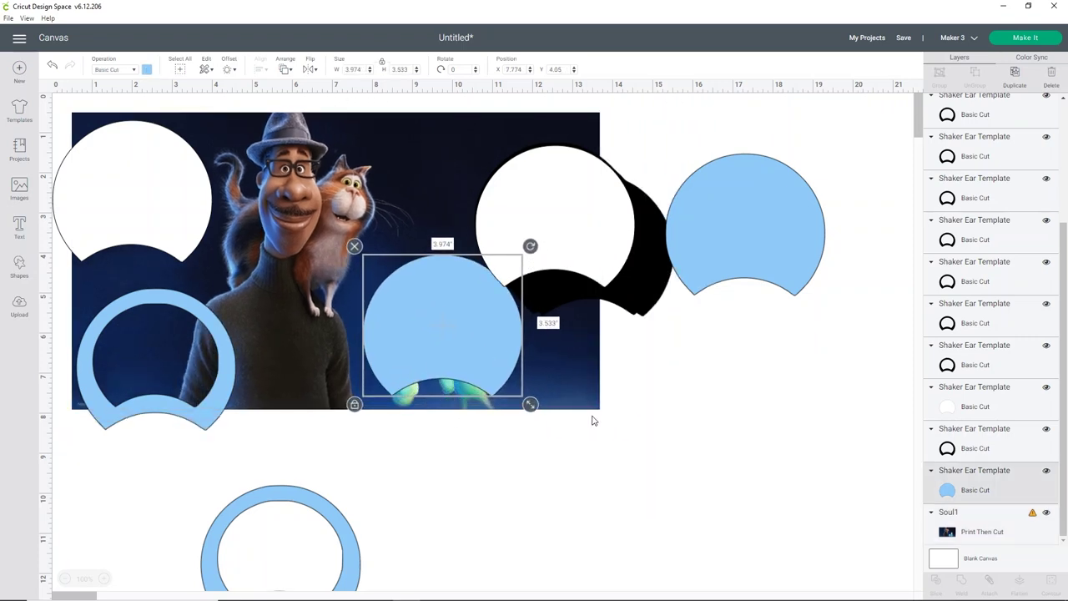
left_click(597, 406)
left_click_drag(609, 417, 543, 378)
Replace the solid ear with the blue outline as a frame around the green characters and shrink the image to 9.449 inches wide
left_click_drag(470, 313, 628, 487)
left_click_drag(351, 549, 471, 291)
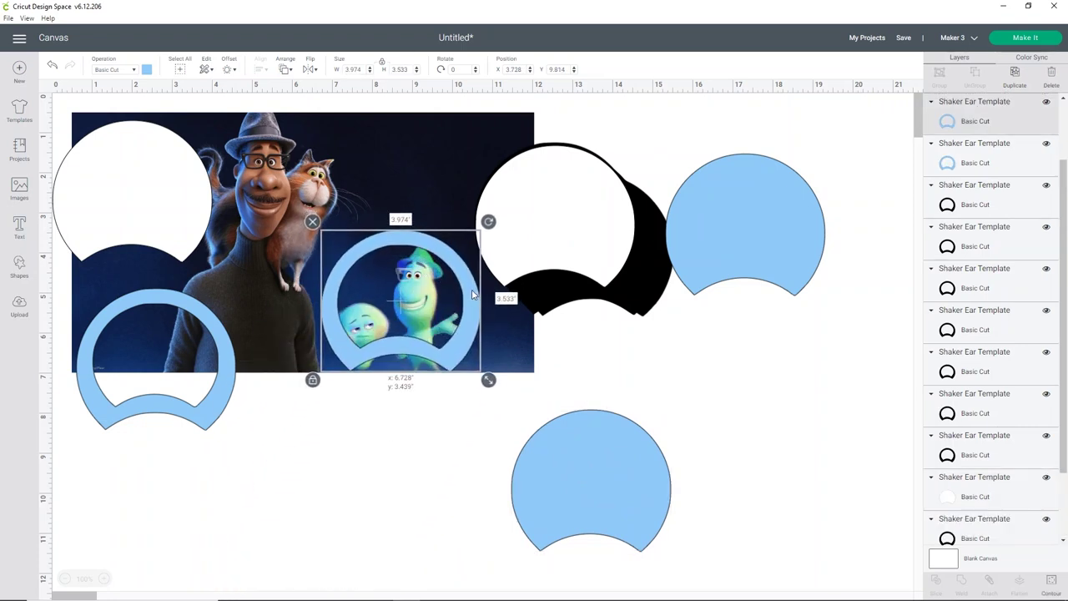
left_click(520, 347)
left_click_drag(542, 381, 403, 338)
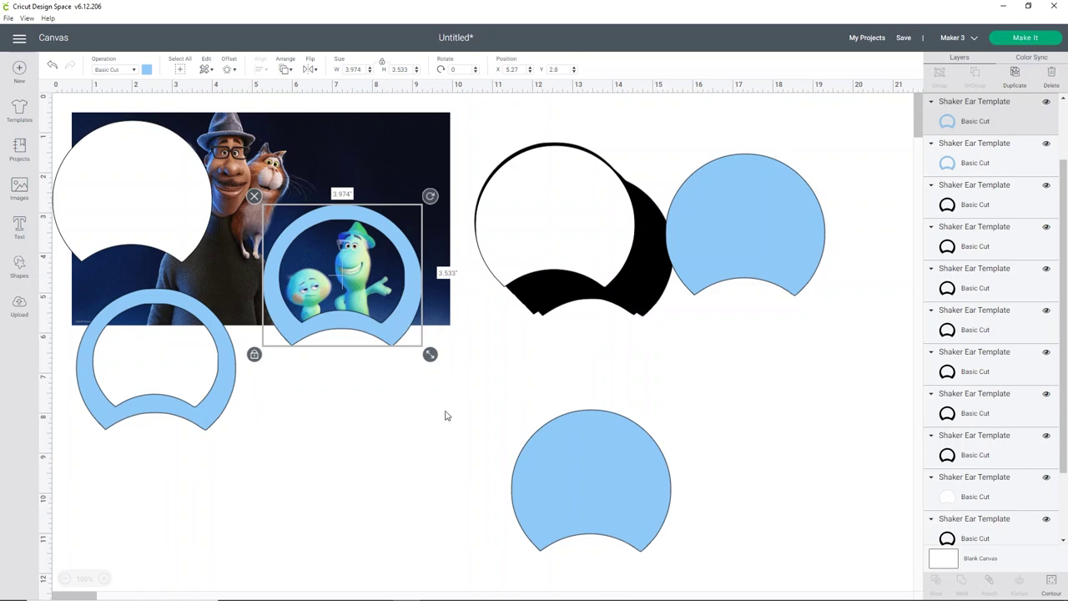
Align the solid blue ear with the outline framing the green characters and move that outline off the image
left_click_drag(624, 500, 374, 290)
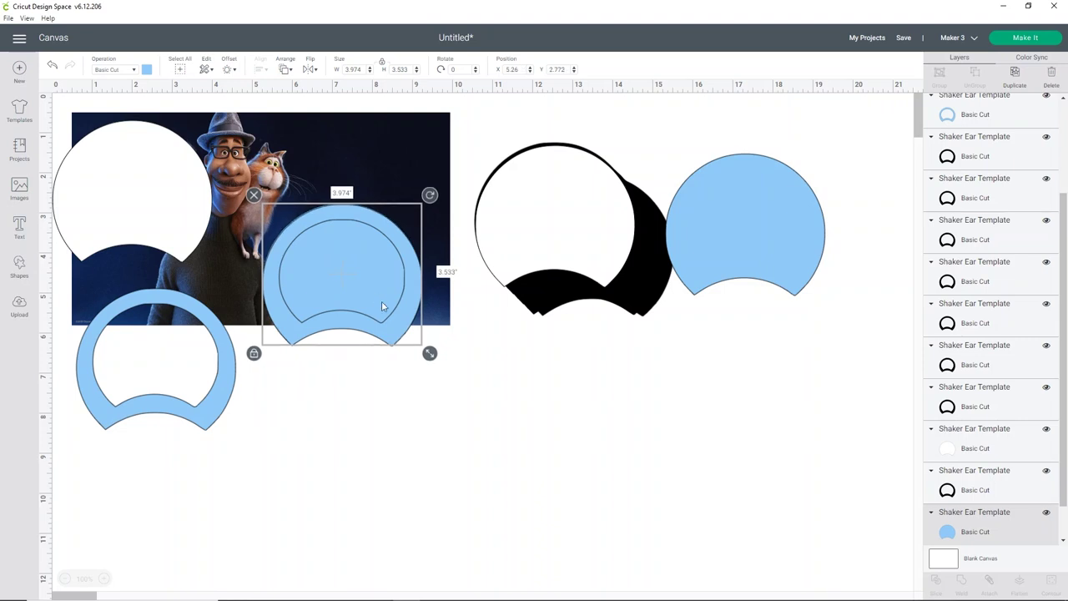
left_click_drag(403, 331, 585, 594)
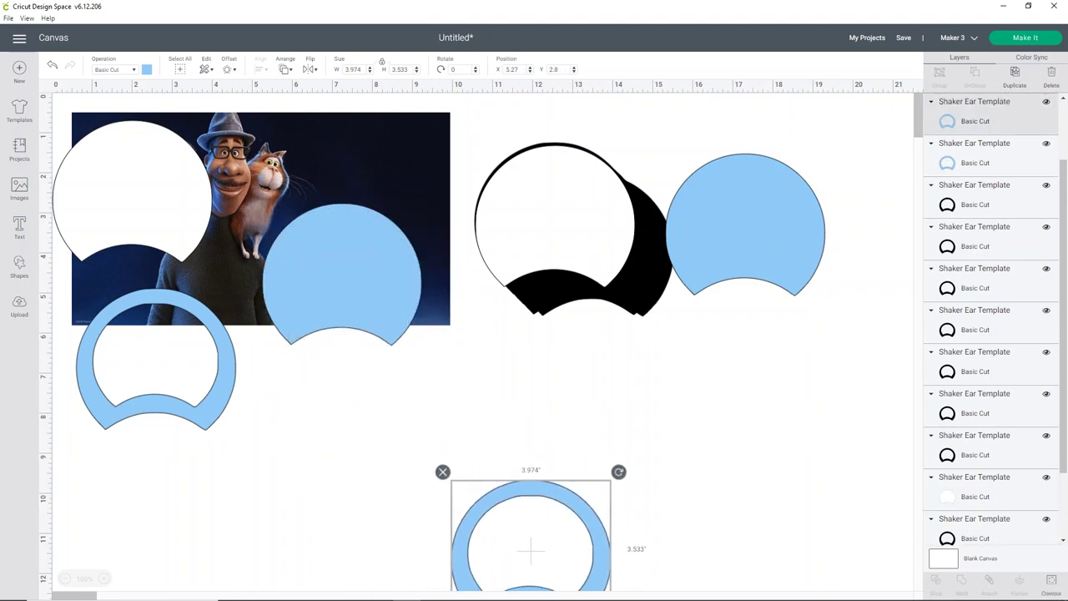
Slice the Soul1 image with the solid blue ear covering the two small green characters
left_click(407, 293)
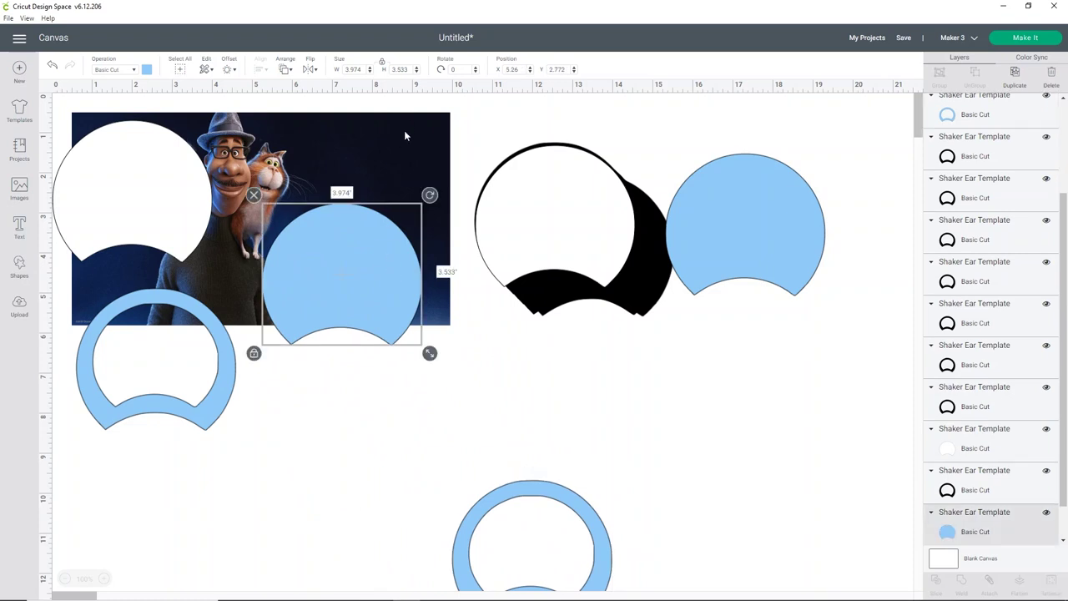
left_click(405, 135)
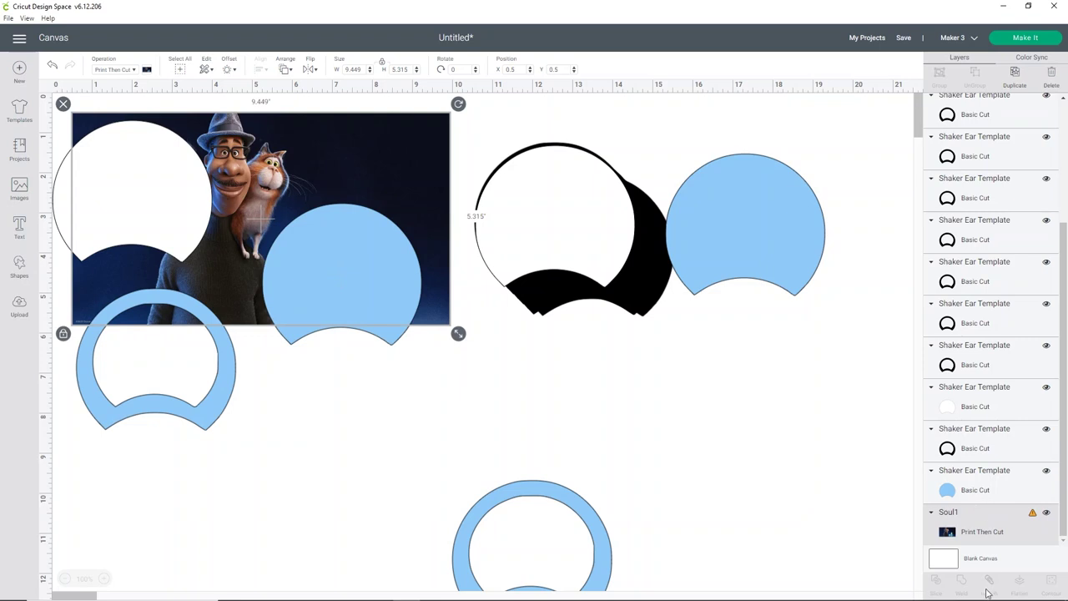
scroll(985, 340, "up", 5)
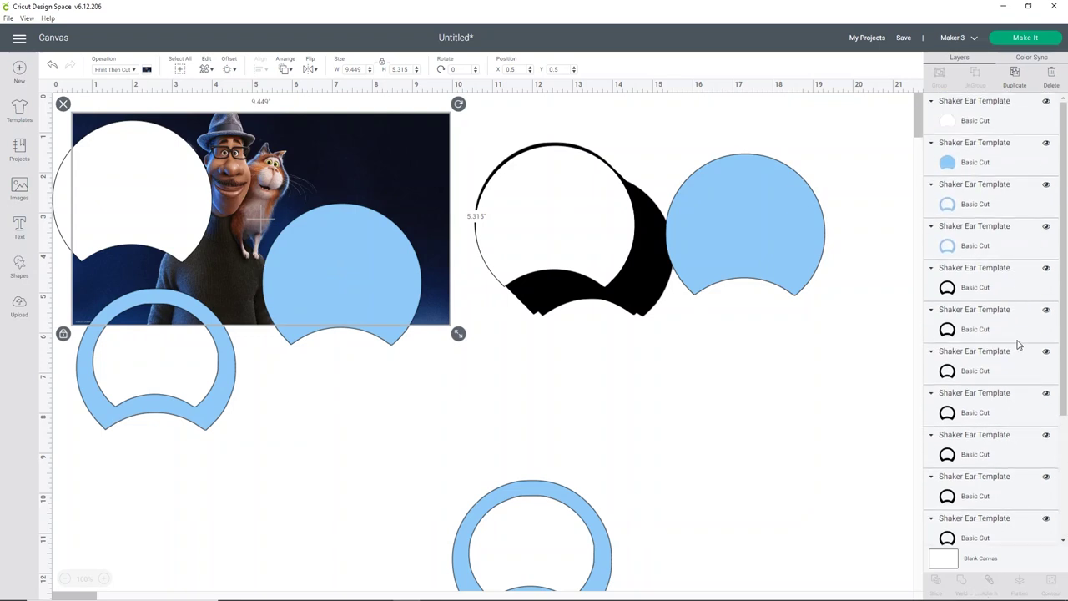
scroll(1019, 344, "down", 5)
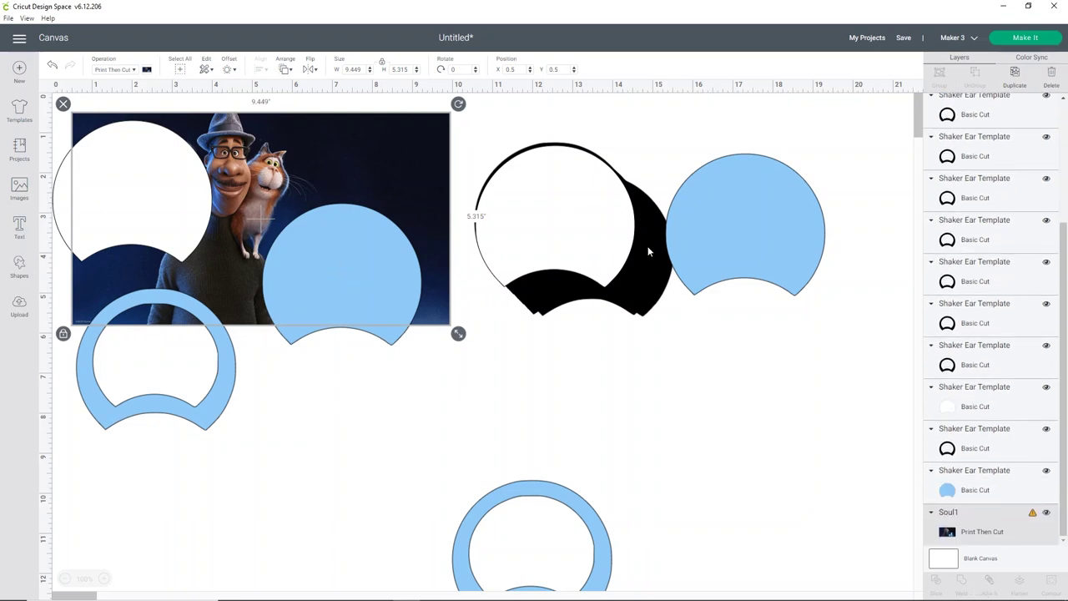
left_click(396, 336)
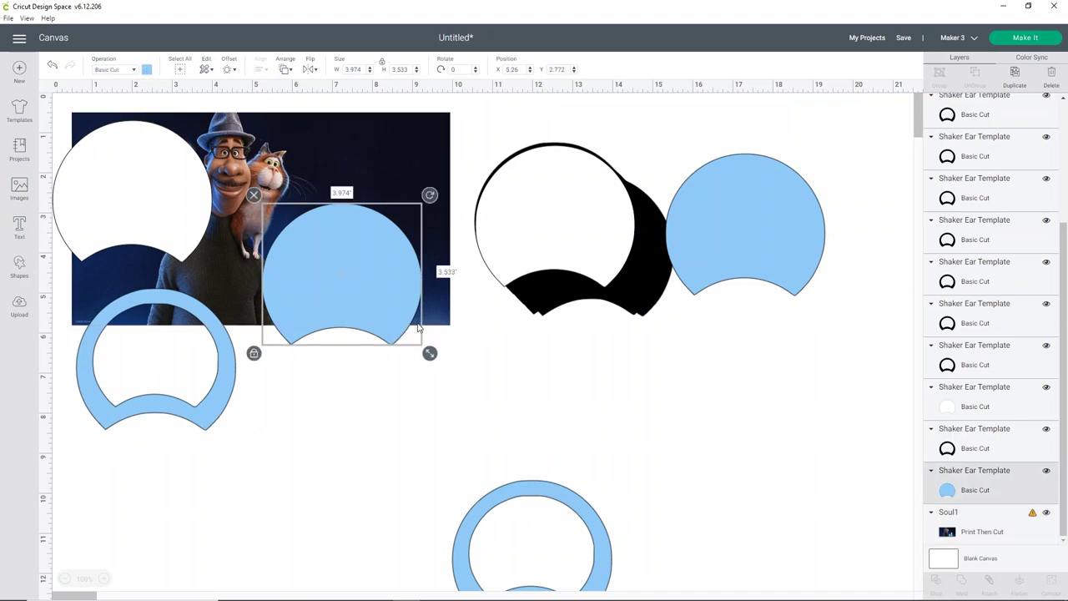
left_click(417, 165, "shift")
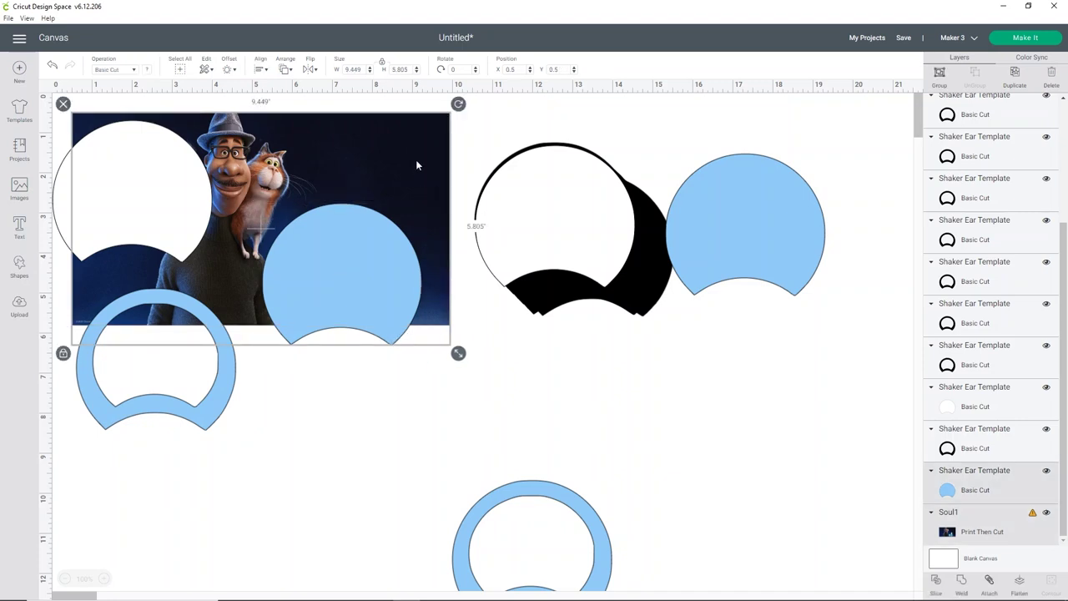
left_click(938, 583)
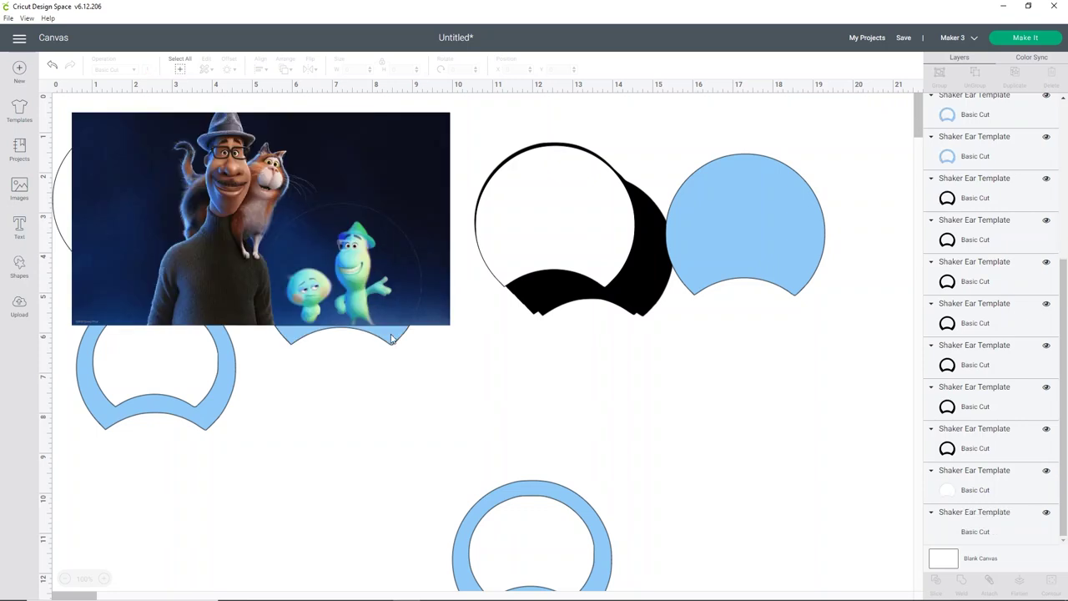
Move the leftover Soul image and the ear-shaped green-character cutout off the sliced blue ear pieces
left_click(394, 328)
left_click_drag(394, 327, 734, 559)
left_click_drag(313, 266, 426, 147)
Weld the two sliced blue pieces back into one solid ear, leaving the blue outline out of the selection
left_click_drag(229, 245, 339, 344)
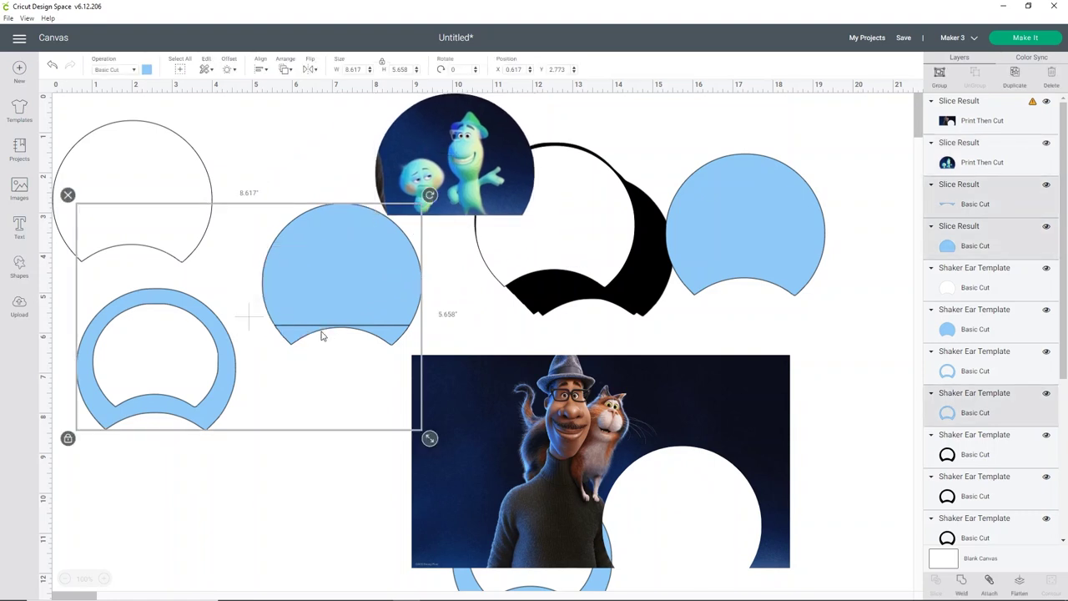
left_click(311, 440)
left_click(325, 336)
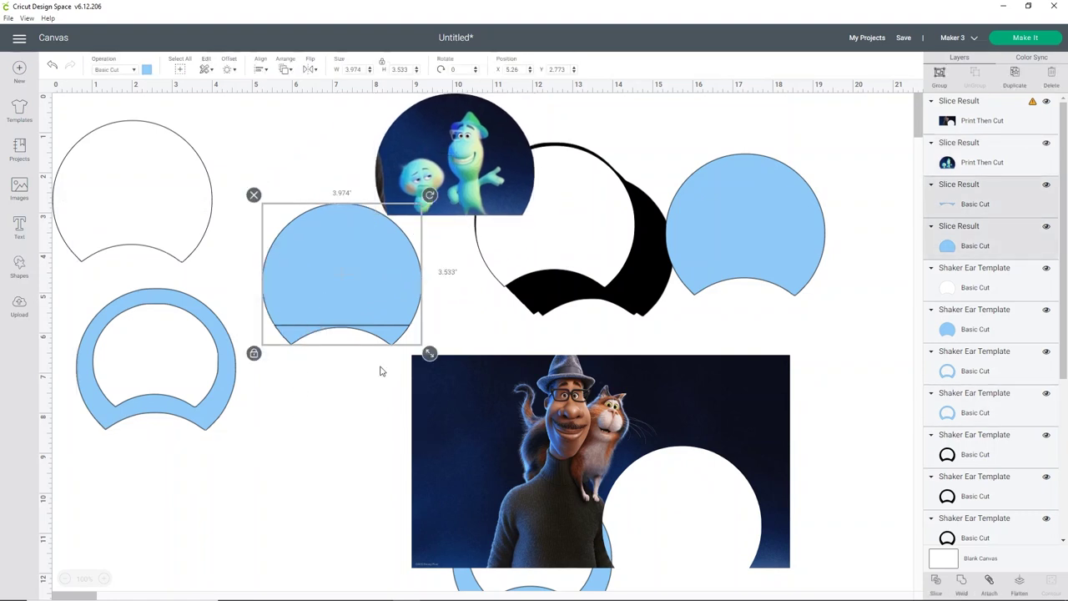
left_click(965, 583)
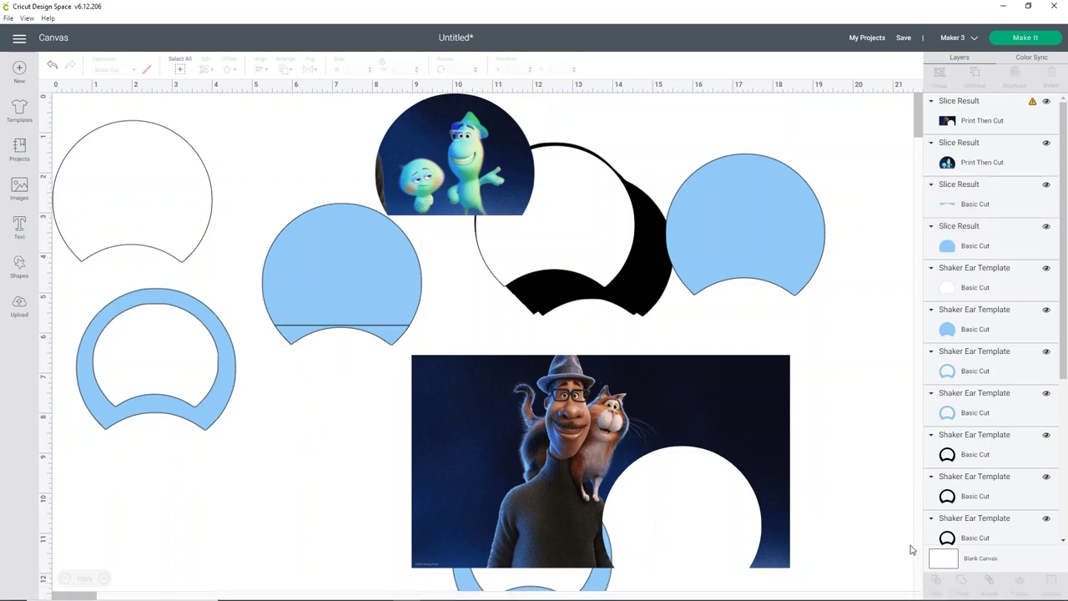
Move the green-character cutout below the blue outline, the welded ear beside the other solid blue ear, and the leftover image into the cleared space
left_click_drag(456, 193, 157, 519)
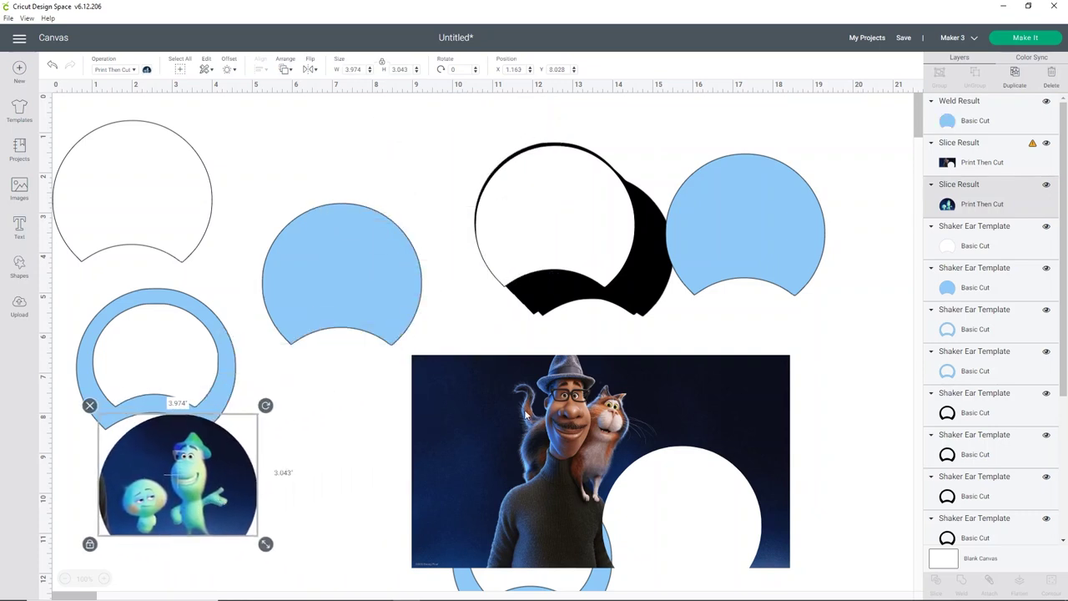
left_click_drag(583, 425, 402, 358)
left_click_drag(389, 241, 832, 304)
left_click_drag(292, 414, 221, 306)
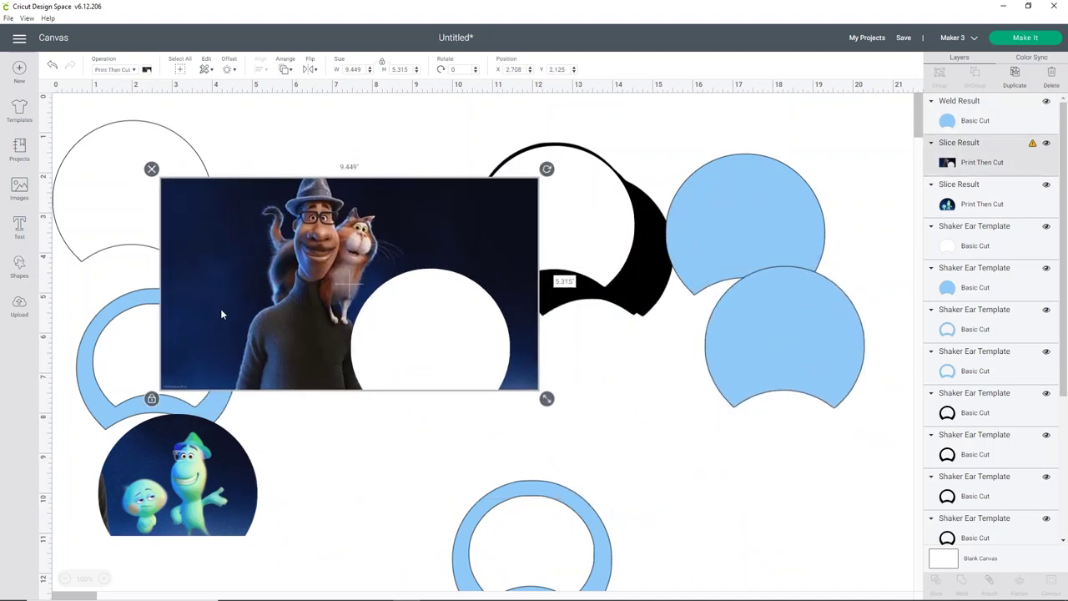
Send the leftover Soul image to the back and frame the man and cat with the blue outline
left_click_drag(132, 469, 244, 519)
right_click(257, 320)
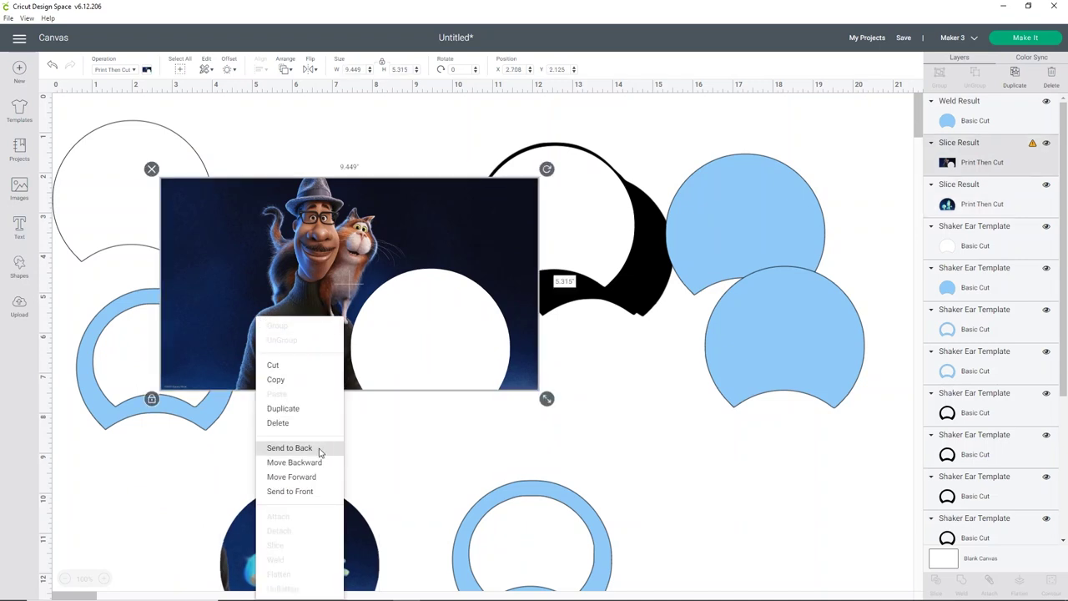
left_click(322, 456)
left_click_drag(167, 414, 356, 308)
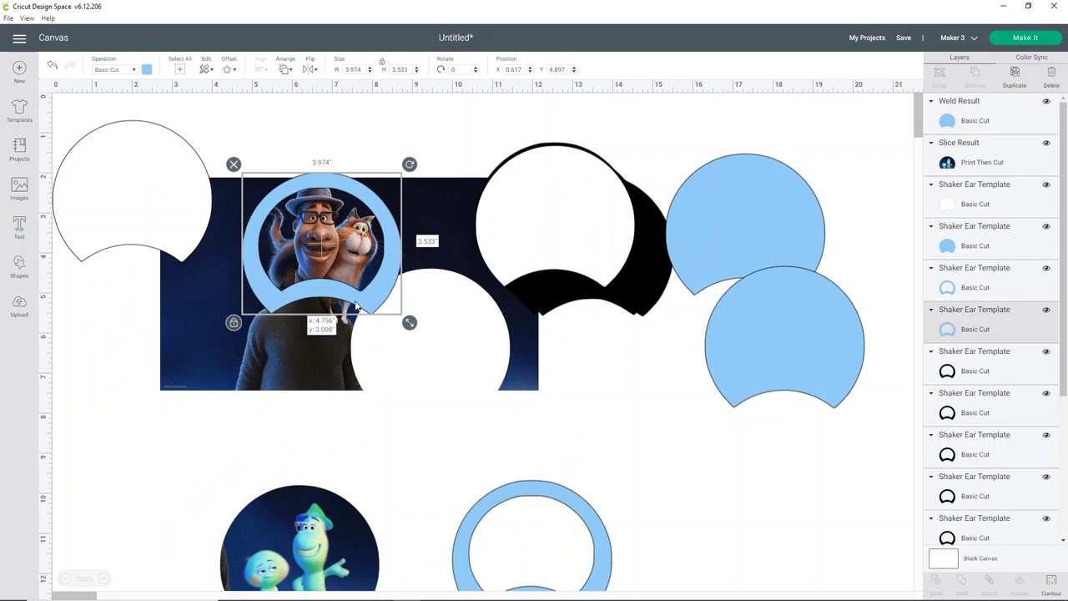
Shrink the leftover Soul image to 8.505 inches wide and reposition it so the man and cat sit inside the blue outline
left_click(525, 390)
left_click_drag(546, 398, 513, 375)
left_click_drag(414, 219, 433, 230)
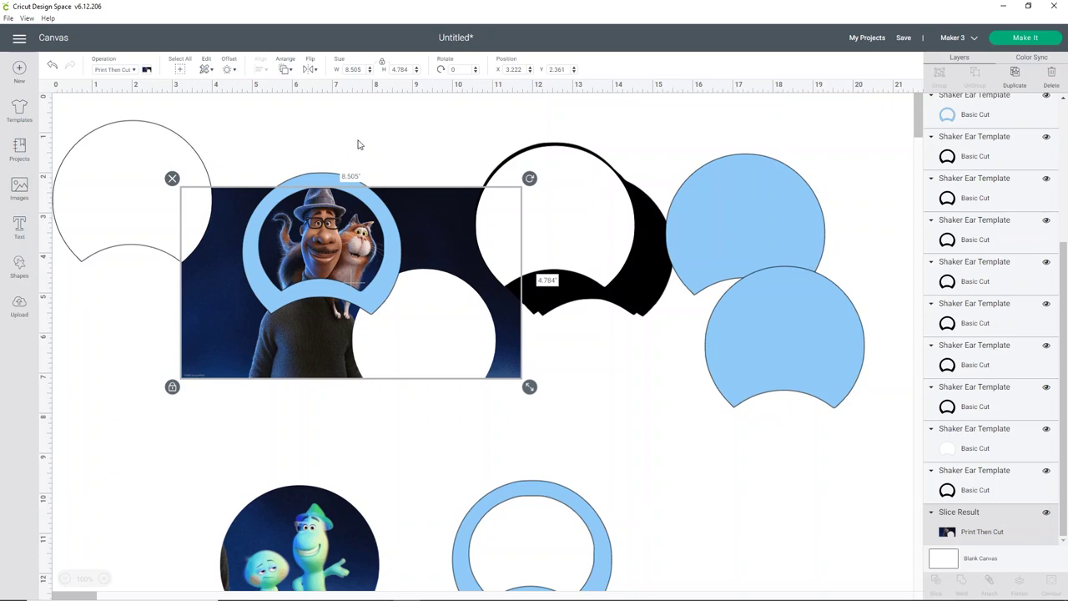
Place the welded blue ear over the outline framing the man and cat, slice the image with it, and delete the leftover image
left_click_drag(797, 355, 333, 261)
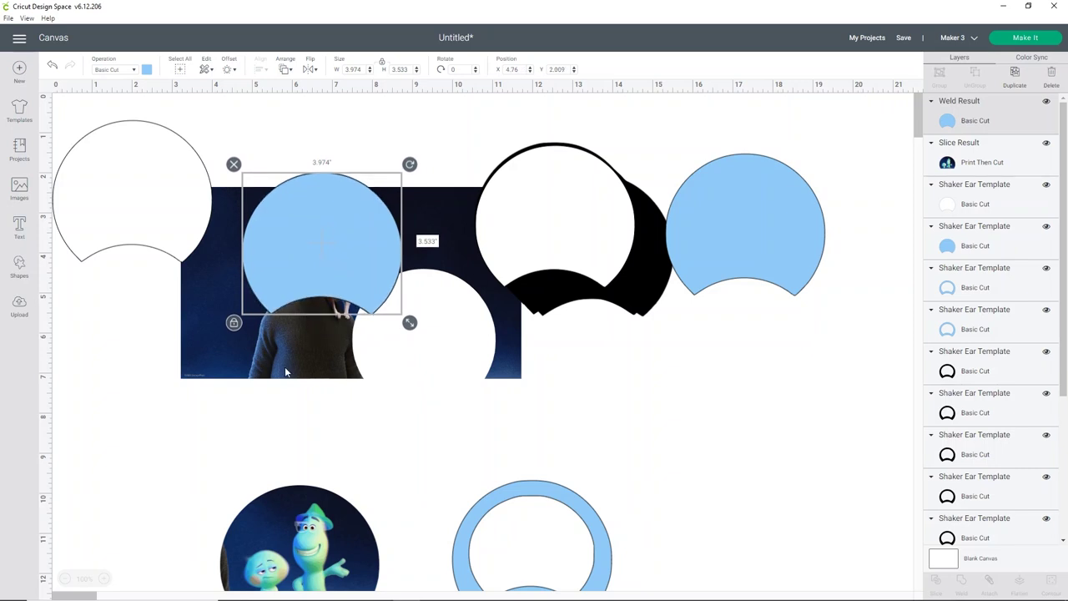
left_click(262, 361)
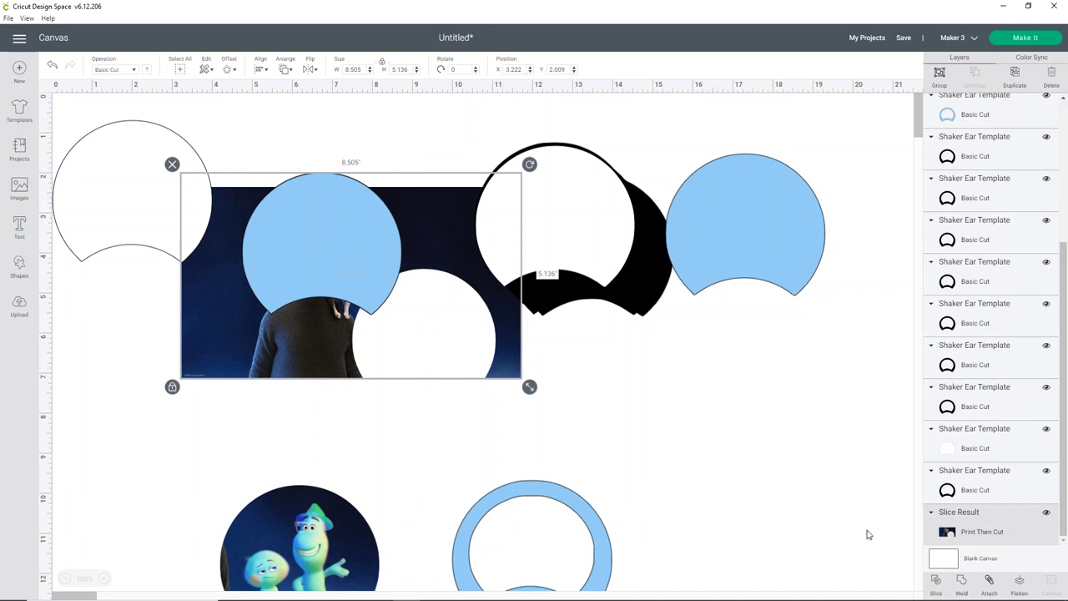
left_click(939, 586)
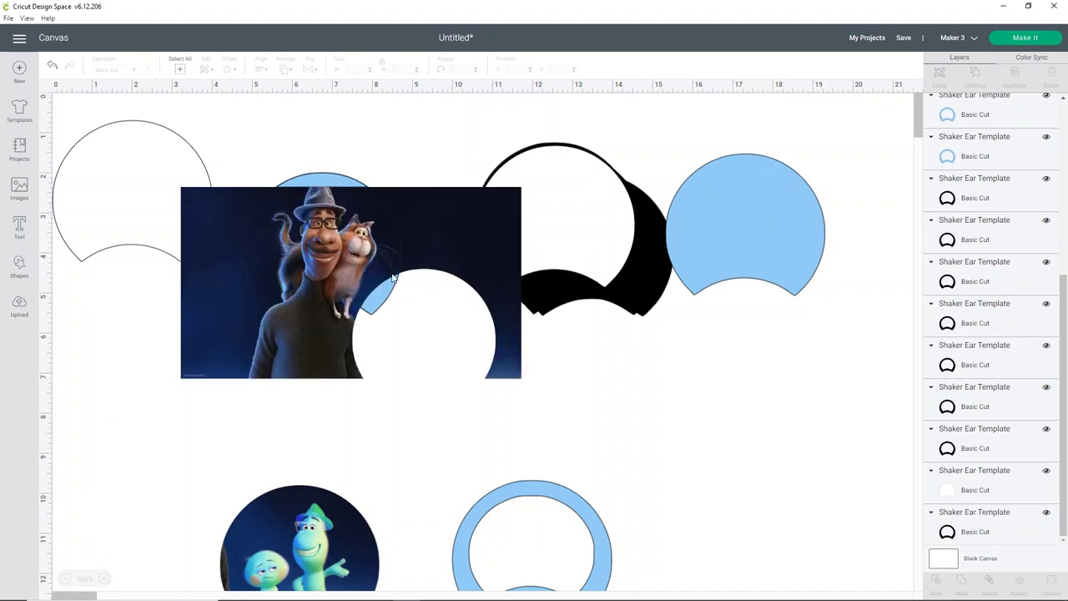
left_click_drag(372, 271, 706, 401)
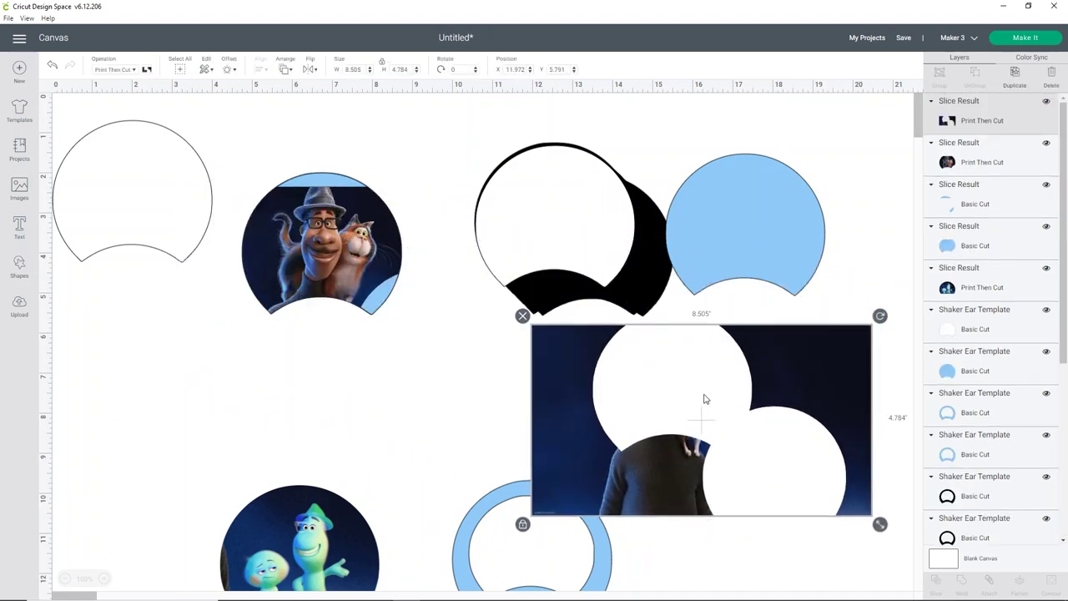
key("Delete")
Weld the sliced blue pieces and overlapping outline into one solid ear, and set the two character cutouts side by side
left_click_drag(338, 254, 187, 412)
left_click_drag(427, 299, 326, 180)
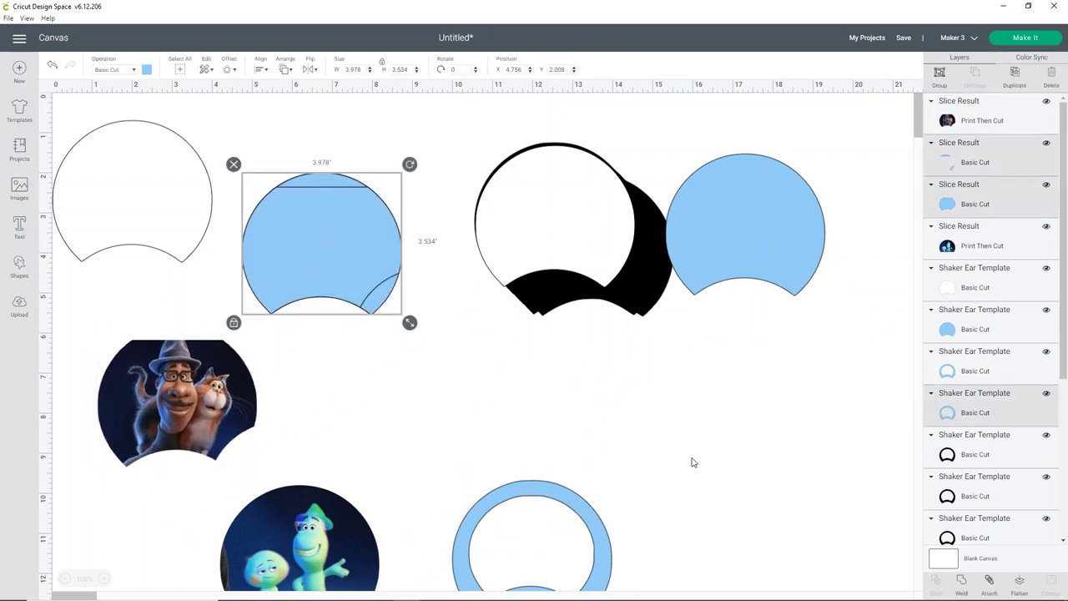
left_click(964, 581)
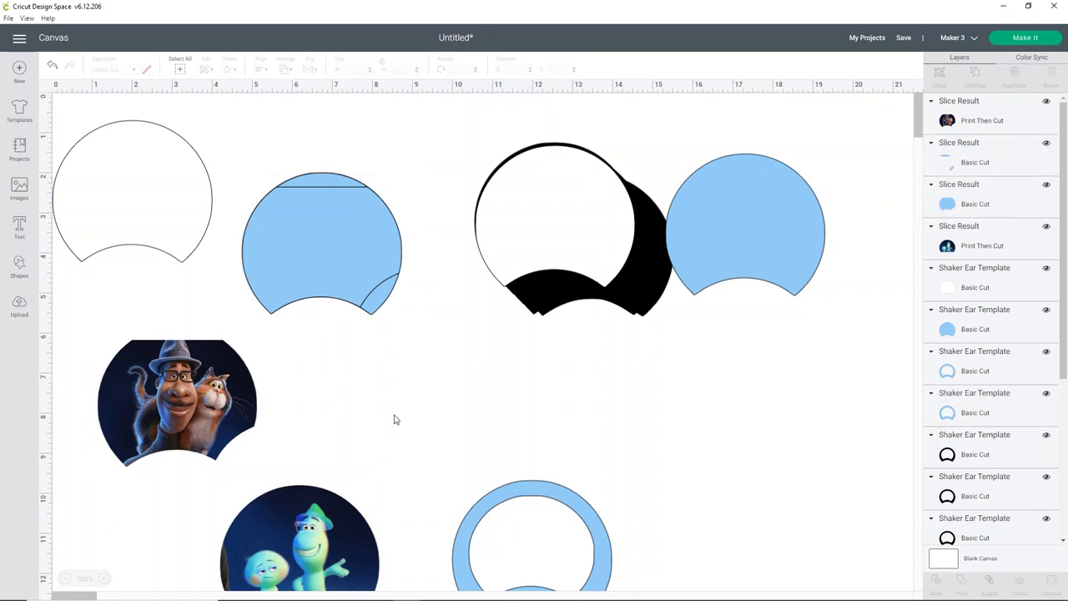
left_click_drag(318, 524, 420, 393)
left_click_drag(208, 443, 284, 453)
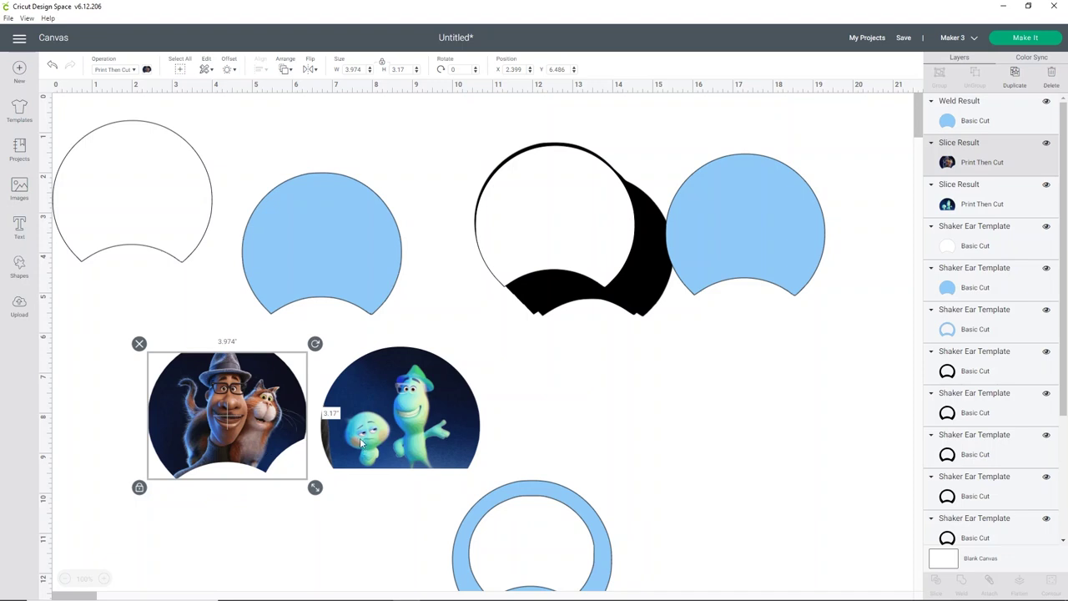
Stack the two white ears together and gather the solid blue ears and blue outline into one pile
left_click_drag(584, 242, 167, 196)
left_click_drag(380, 196, 338, 191)
left_click_drag(804, 236, 418, 198)
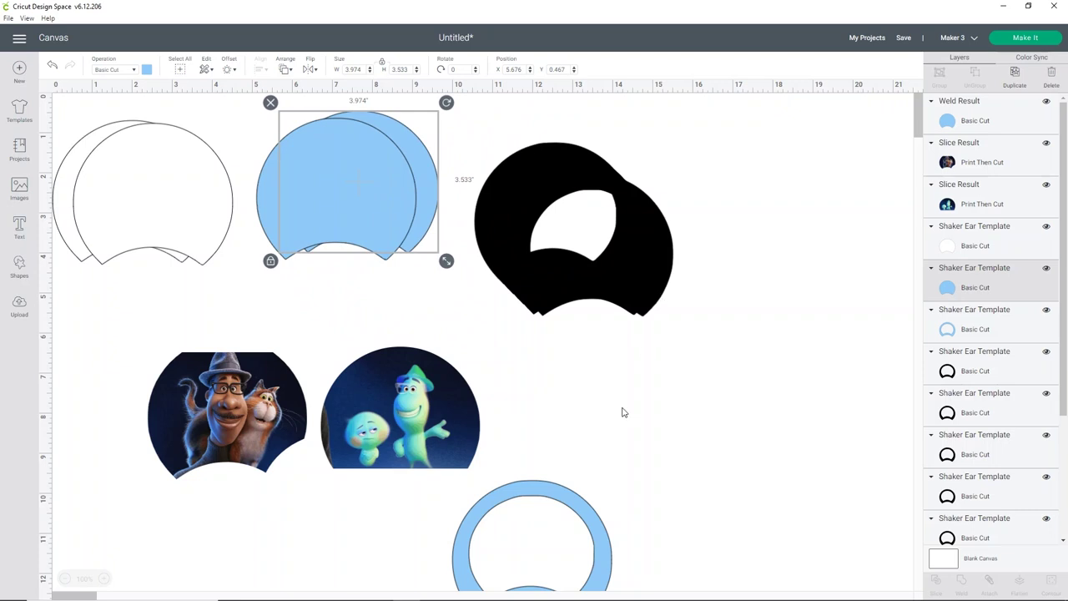
left_click_drag(598, 517, 414, 164)
Duplicate the blue ear outline on the blue pile after checking the layer list
scroll(587, 489, "down", 2)
scroll(595, 481, "up", 2)
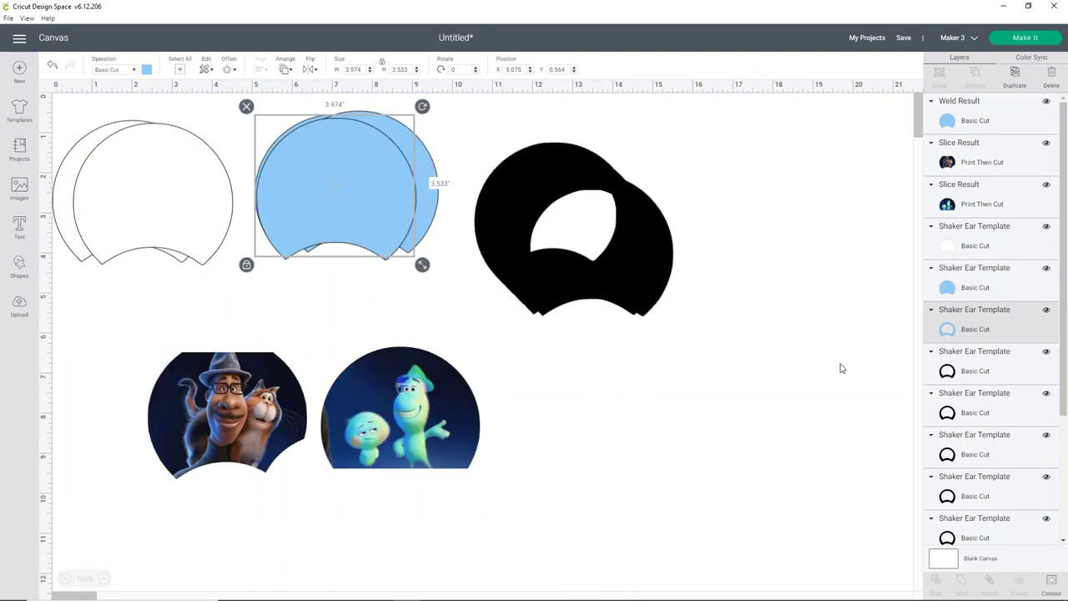
scroll(987, 470, "down", 4)
scroll(968, 418, "up", 3)
scroll(966, 414, "up", 1)
left_click(1016, 79)
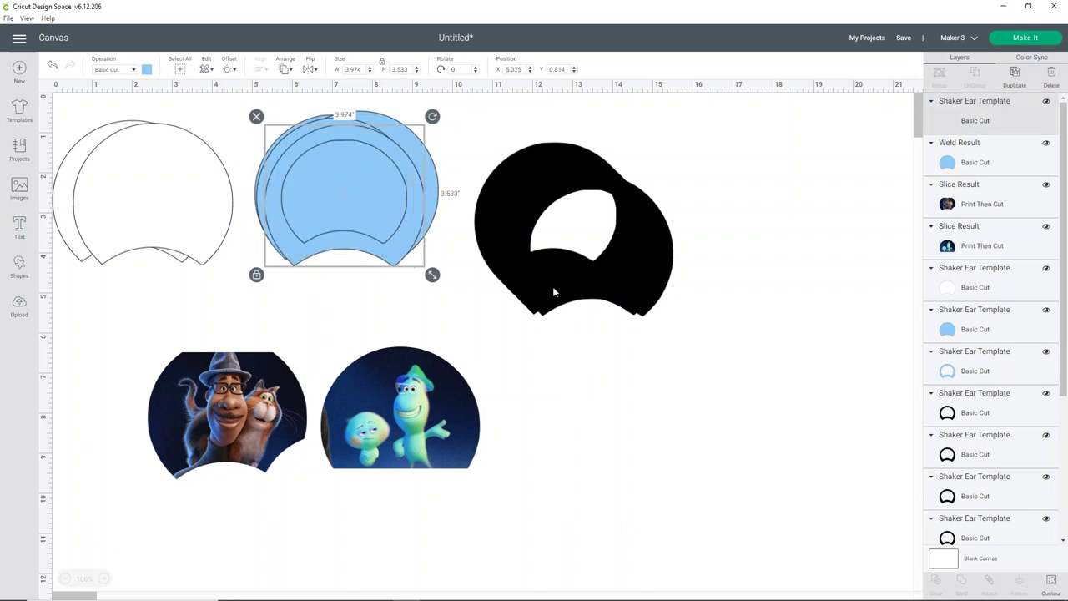
scroll(1044, 320, "down", 5)
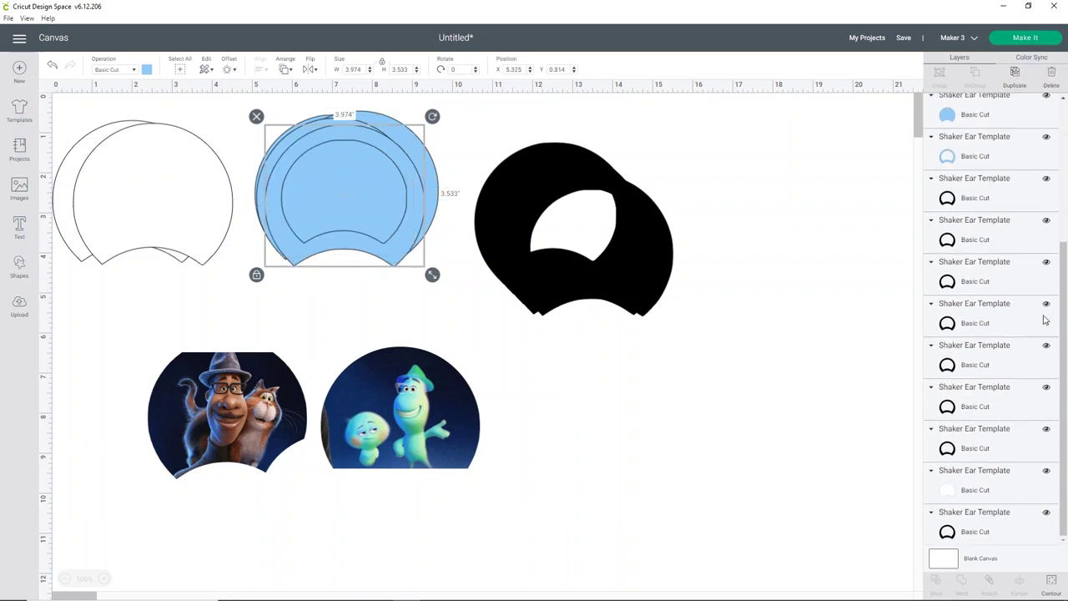
scroll(1044, 319, "up", 5)
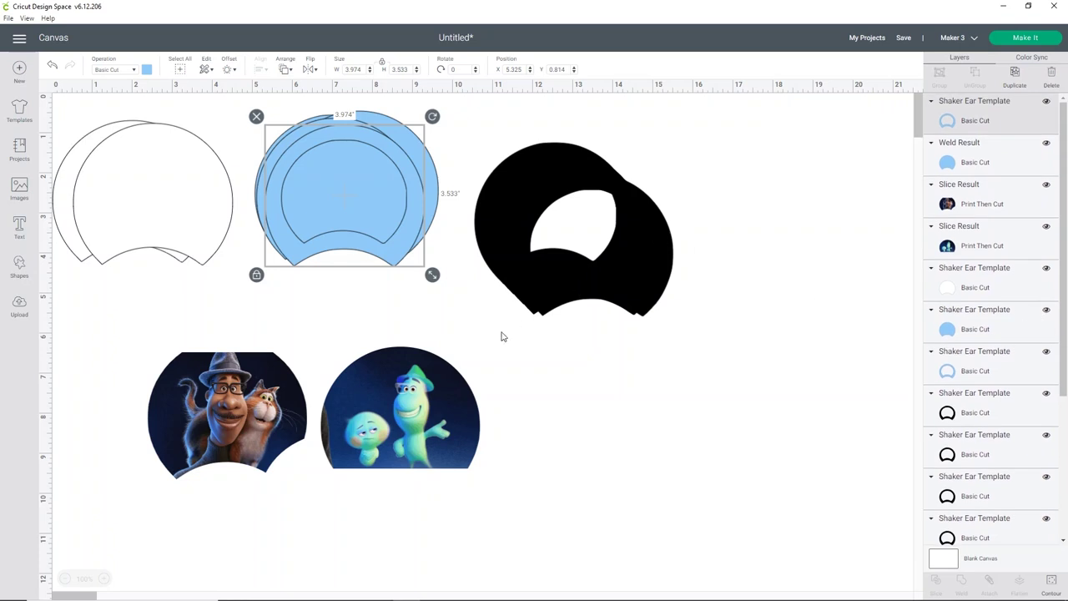
Overlap the green-character and man-and-cat cutouts in one pile below the white ears
left_click_drag(458, 395, 303, 381)
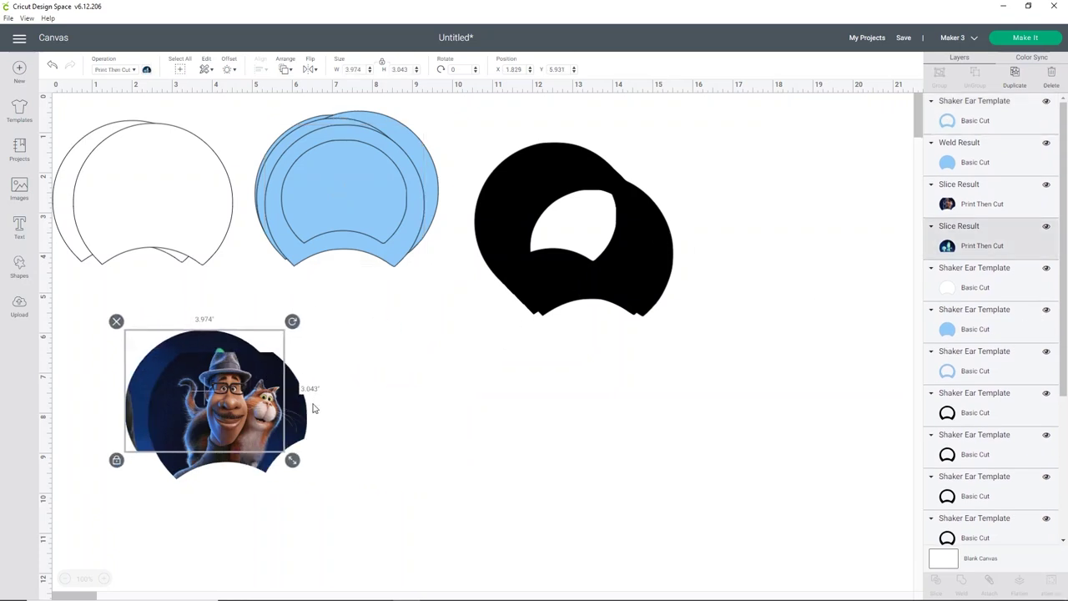
left_click_drag(298, 420, 263, 411)
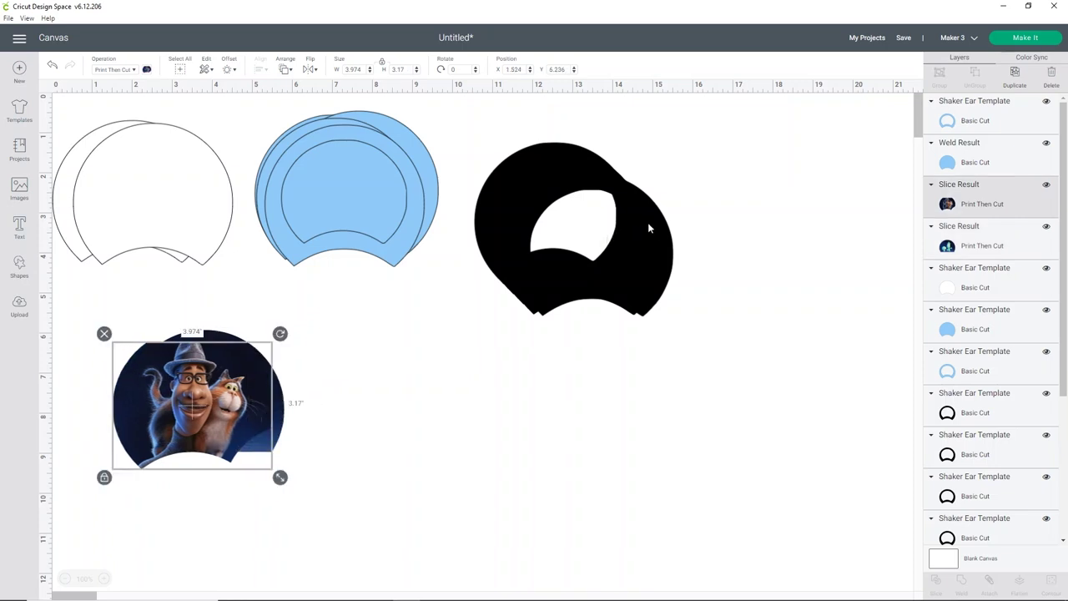
Spread the black ear outlines out of their pile into a two-column grid, starting a third row
left_click_drag(586, 317, 493, 414)
left_click_drag(564, 344, 488, 341)
left_click_drag(595, 297, 595, 395)
left_click_drag(656, 236, 498, 463)
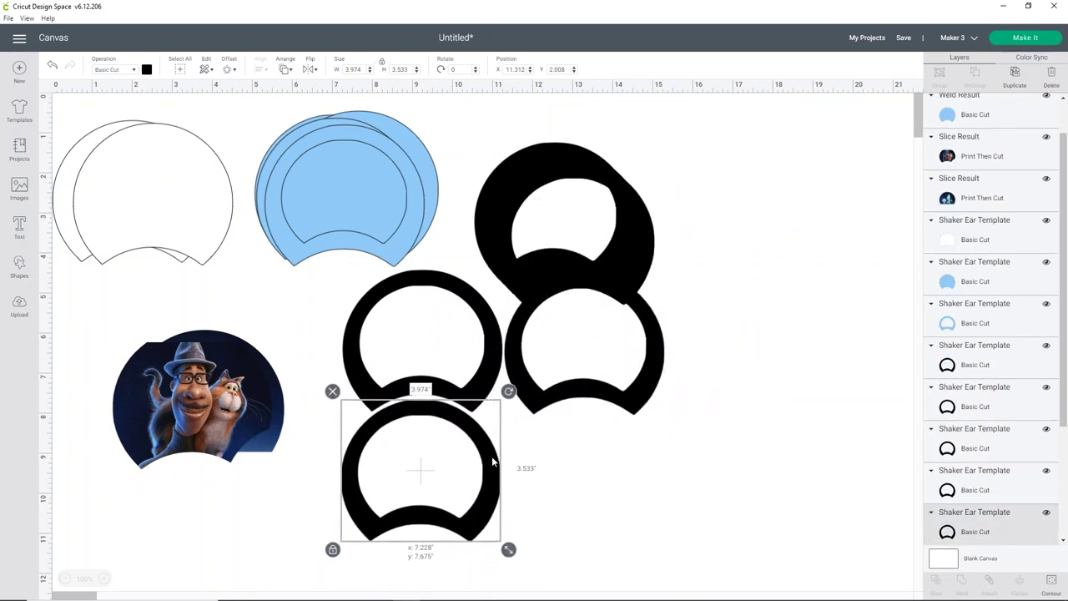
left_click_drag(631, 265, 645, 506)
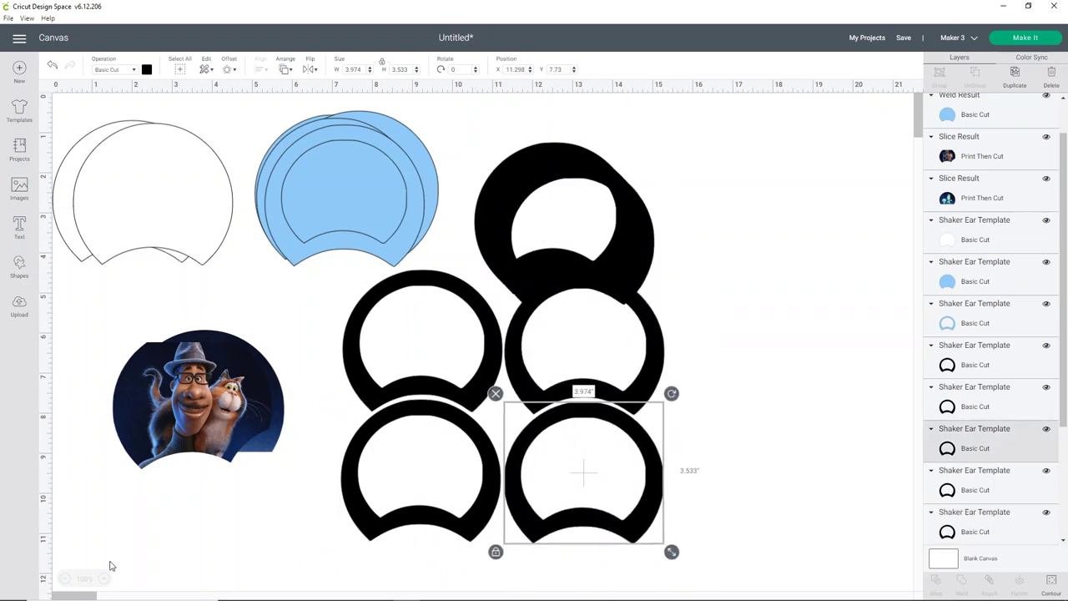
left_click(66, 578)
left_click_drag(501, 201, 385, 473)
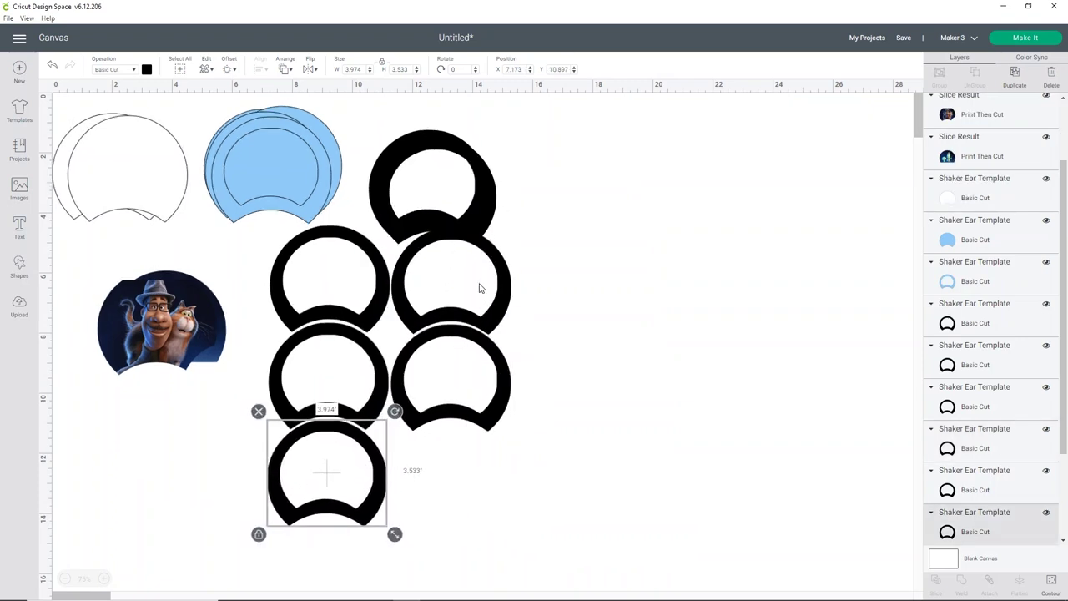
Place the two remaining black ear outlines one above the other in a separate column beside the grid
left_click_drag(491, 209, 671, 282)
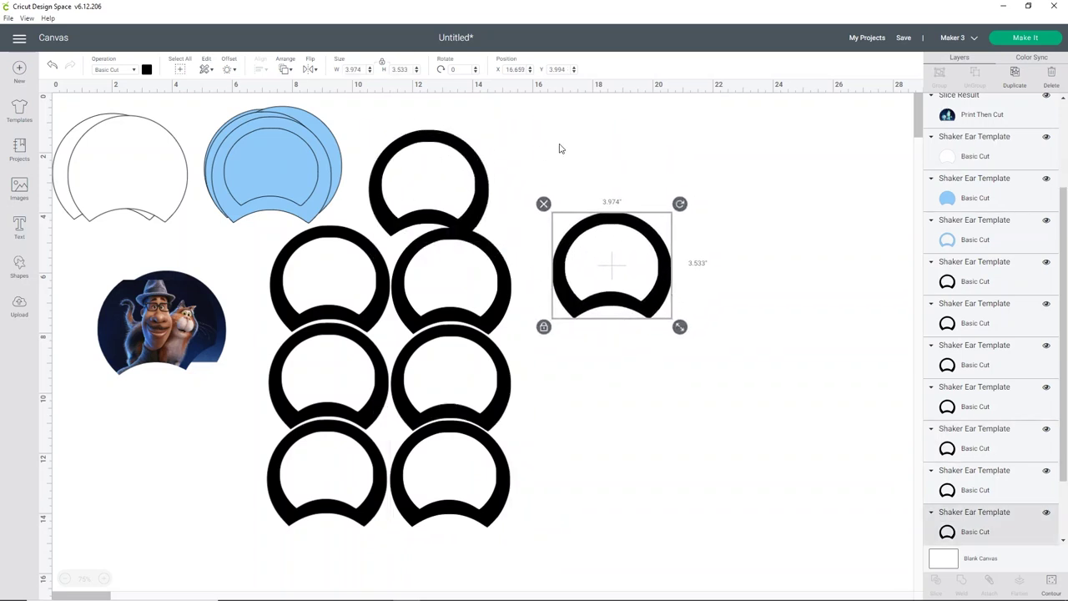
left_click_drag(424, 174, 602, 156)
left_click_drag(668, 169, 805, 270)
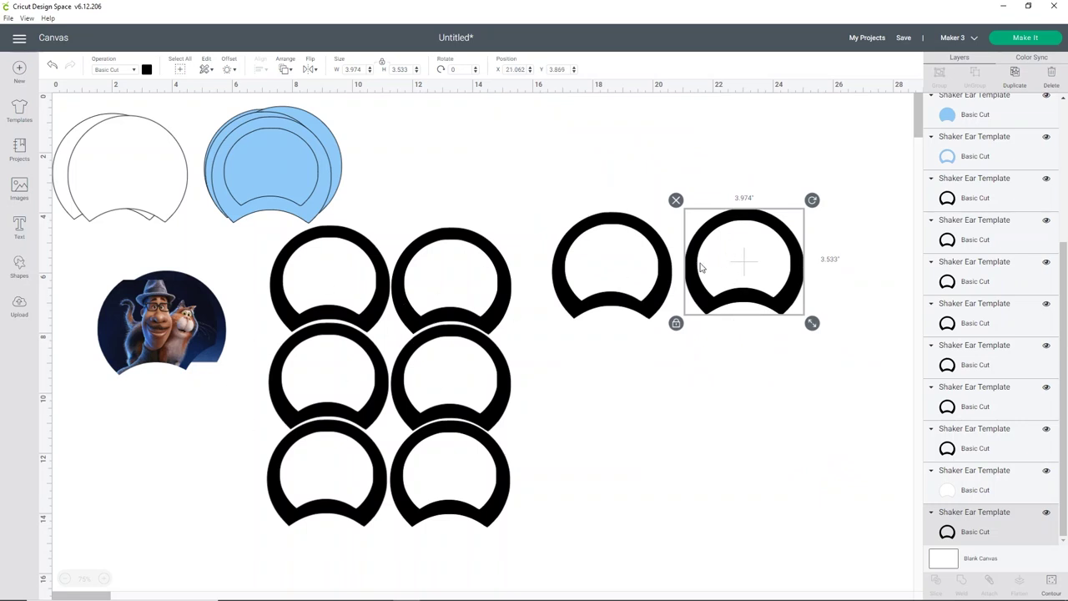
left_click_drag(693, 275, 565, 374)
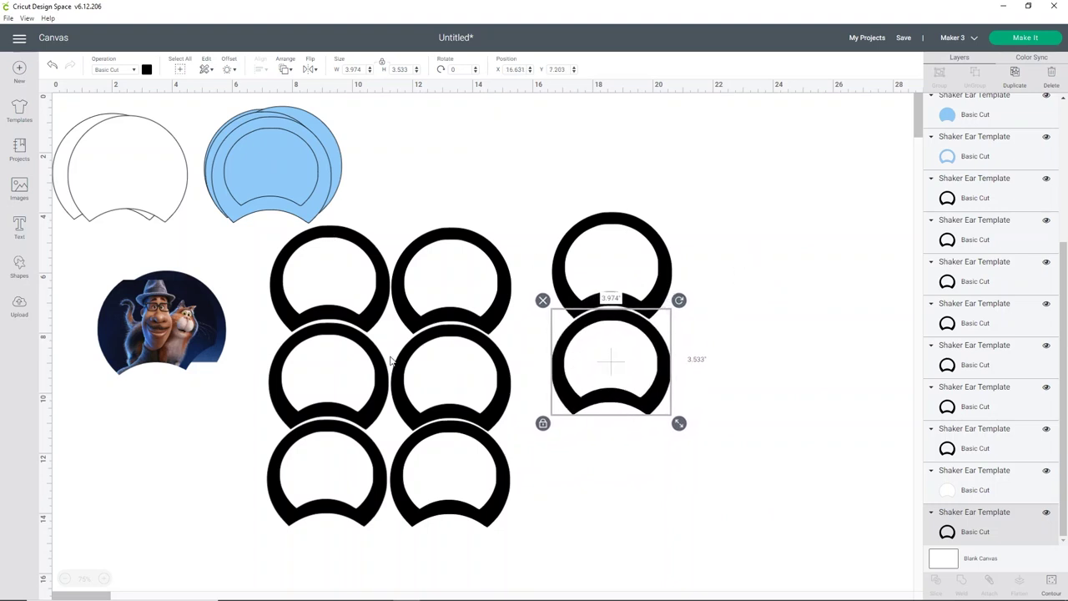
Delete the two black ear outlines standing apart from the grid and attach the remaining six together
left_click(629, 261, "shift")
key("Delete")
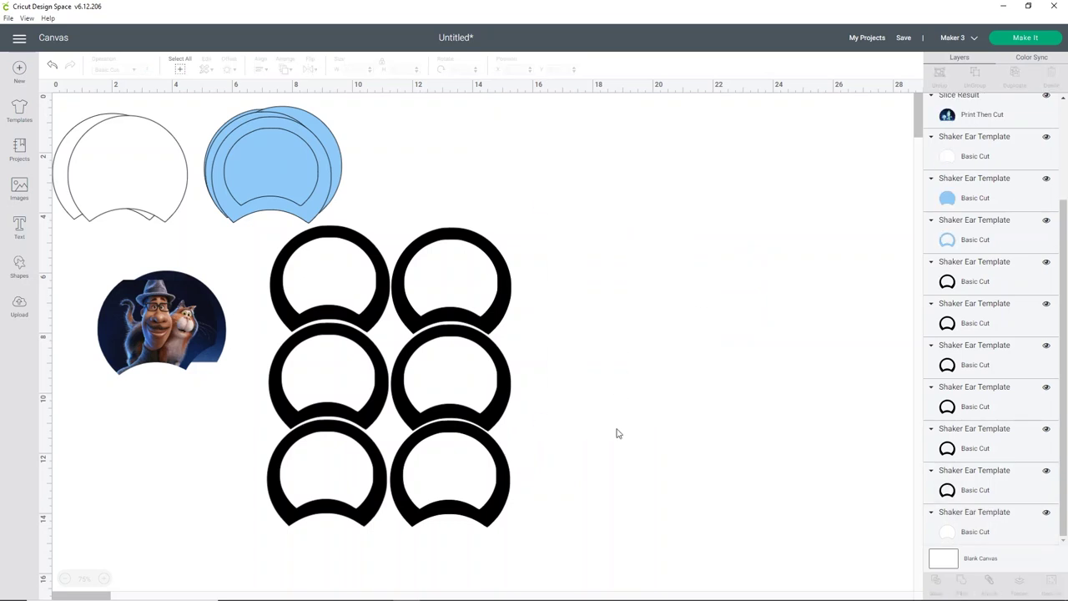
left_click_drag(561, 508, 370, 305)
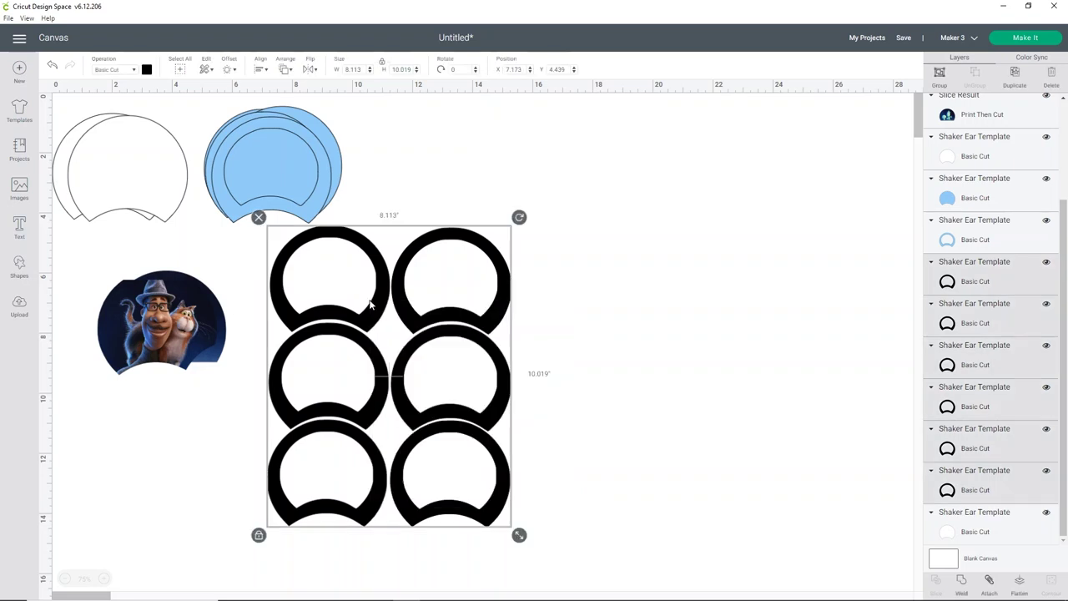
left_click(989, 581)
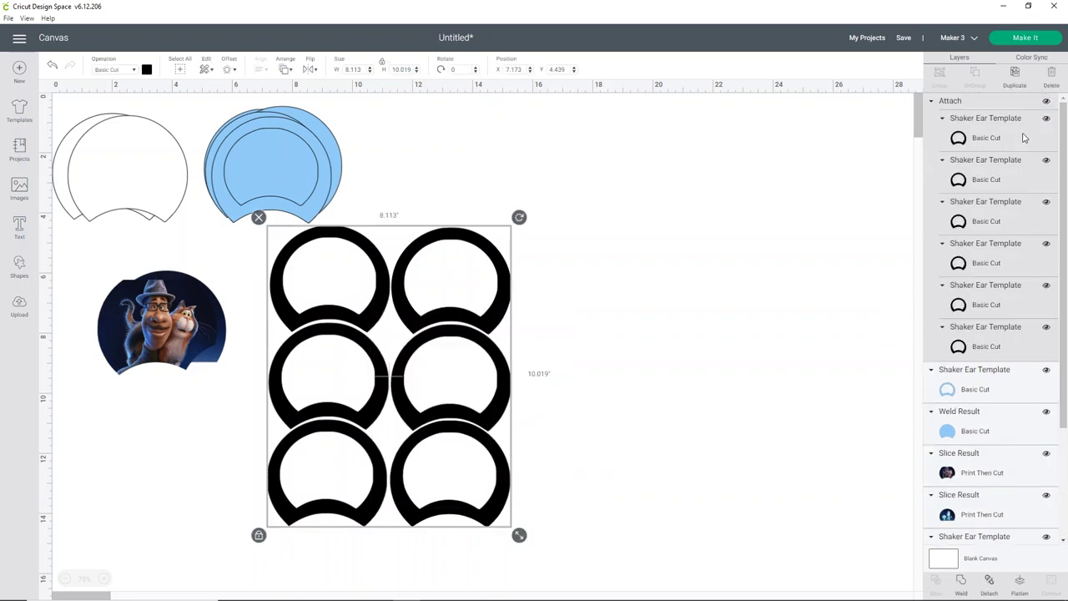
Duplicate the attached set of six black ear outlines and move both sets away from the blue ears, overlapping each other
left_click(1015, 79)
left_click_drag(508, 371, 832, 348)
left_click_drag(507, 389, 883, 375)
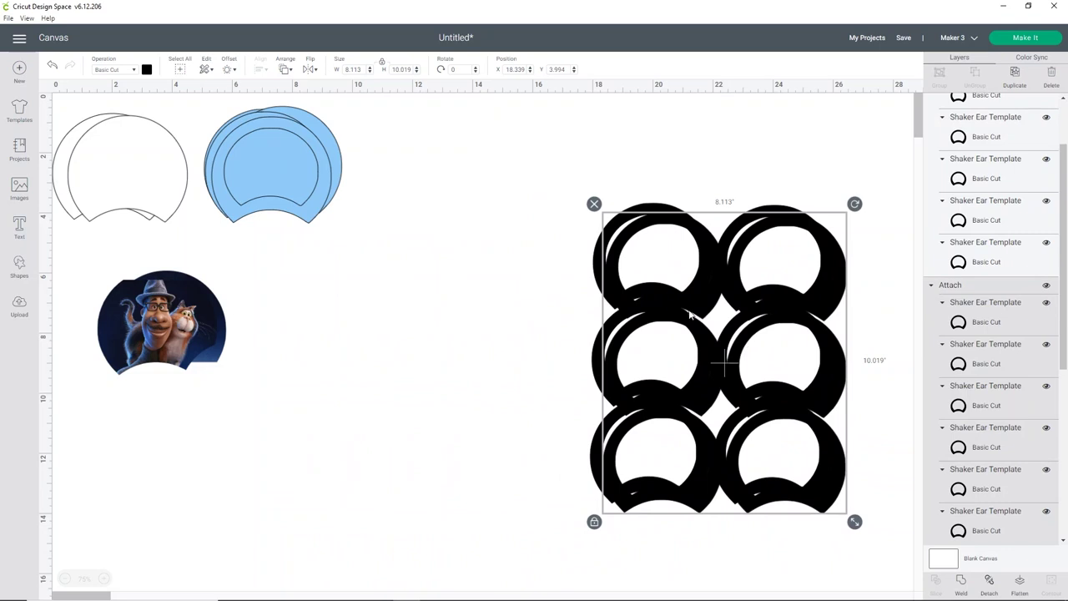
Spread the blue ears into a two-by-two grid, solid ears above outlines, and attach all four pieces
left_click_drag(322, 202, 362, 248)
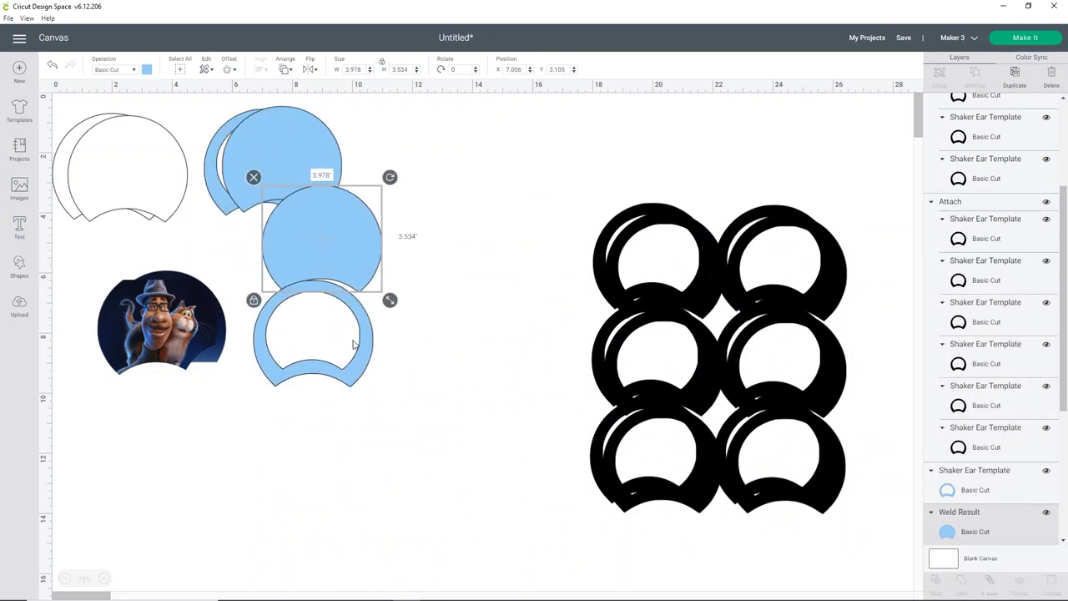
left_click_drag(353, 288, 360, 345)
left_click_drag(356, 264, 356, 320)
left_click_drag(312, 191, 350, 289)
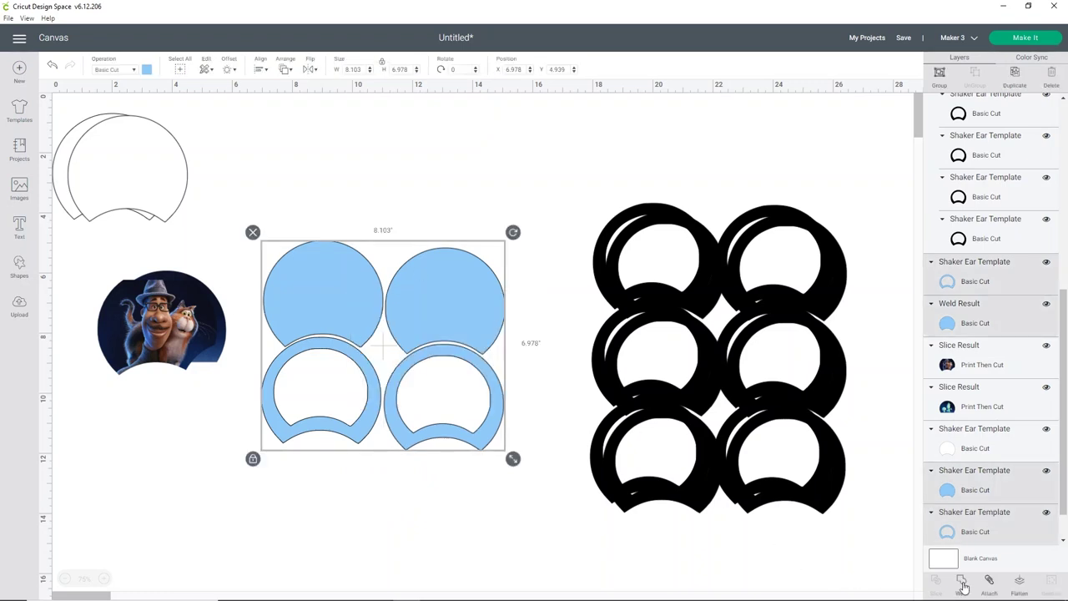
left_click(990, 581)
Set the two overlapping white ears side by side and send the project to mat preview with all materials loaded On Mat
left_click_drag(147, 176, 264, 164)
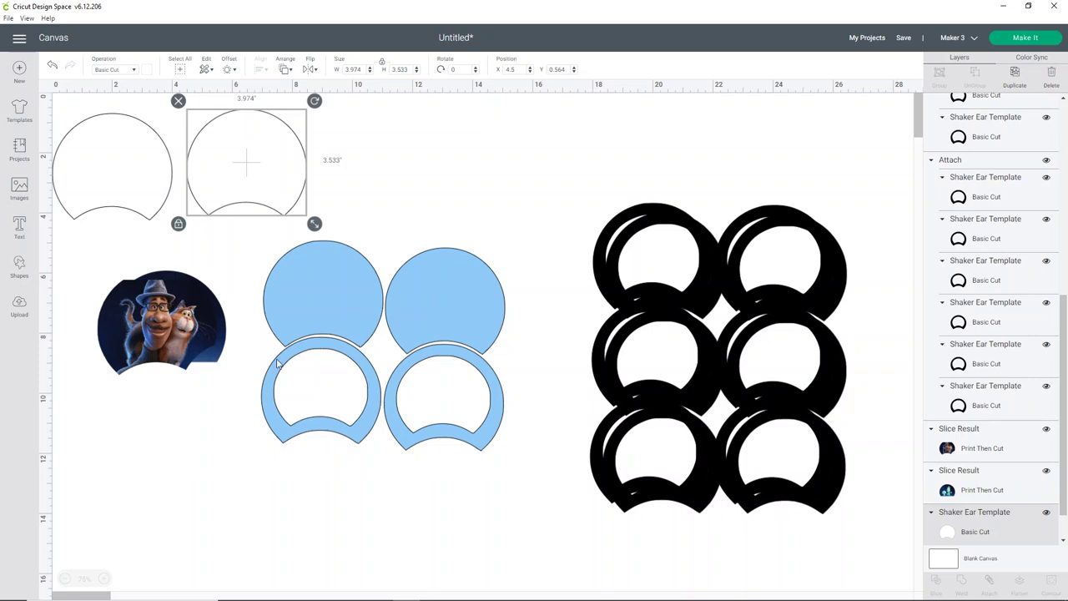
left_click(1025, 42)
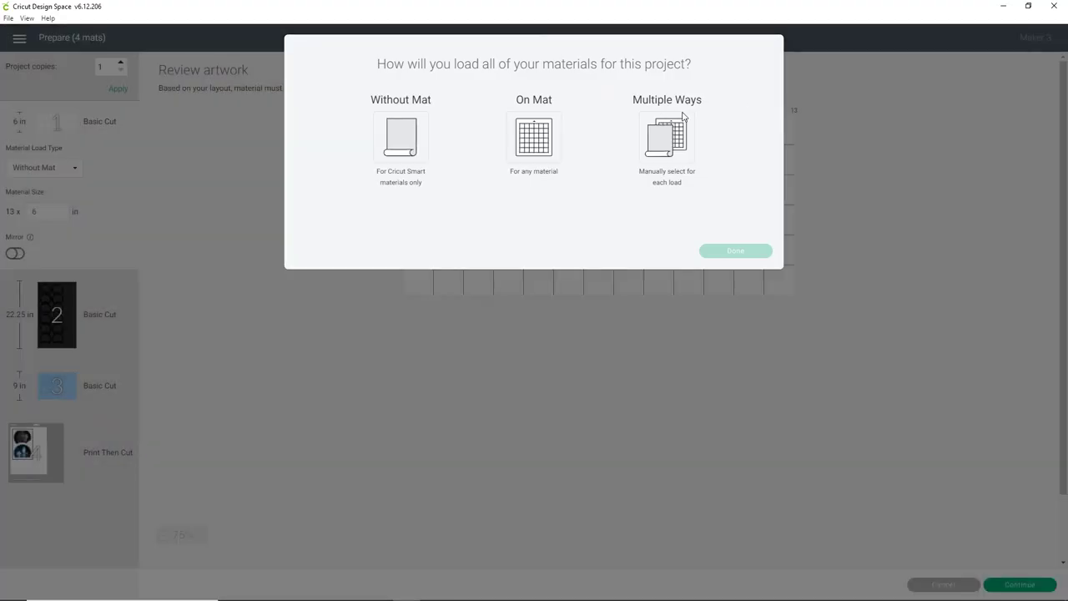
left_click(542, 142)
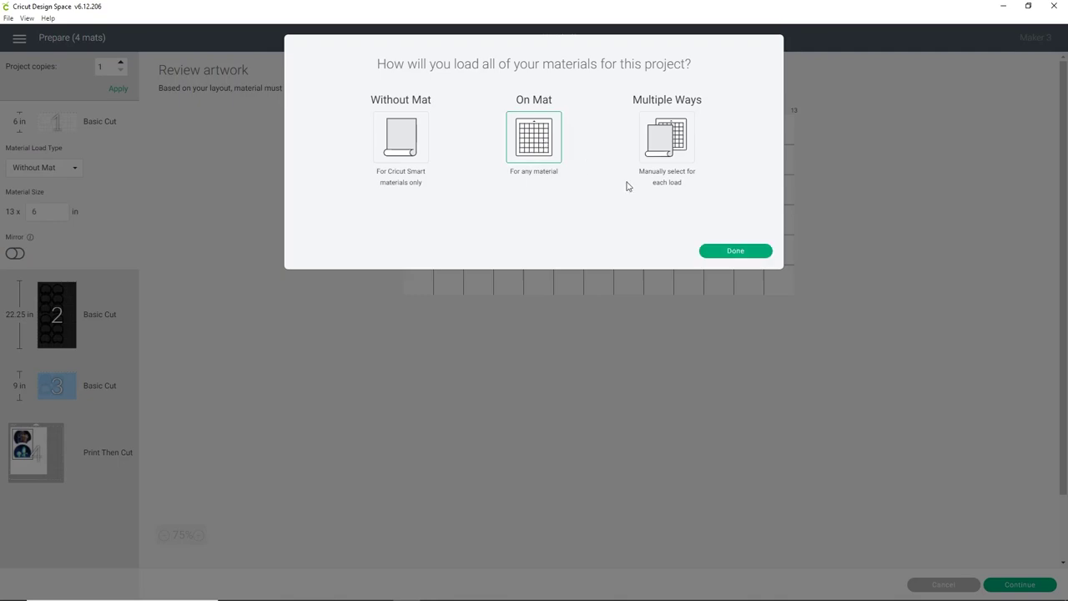
left_click(747, 251)
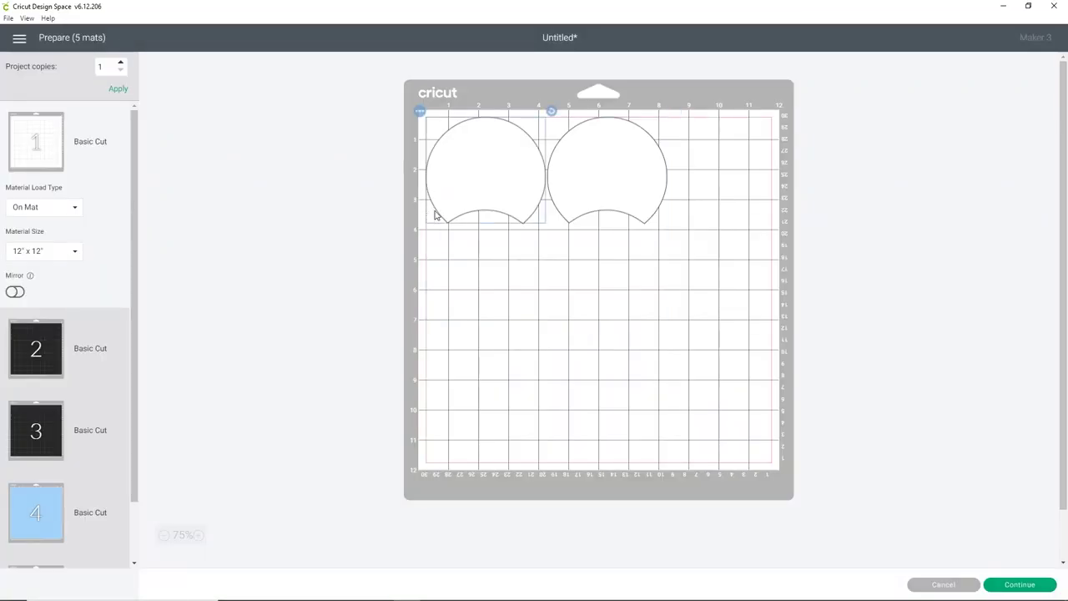
Move the second white ear farther from the first on mat 1 and check the layouts of mats 2 to 5
left_click_drag(609, 177, 628, 182)
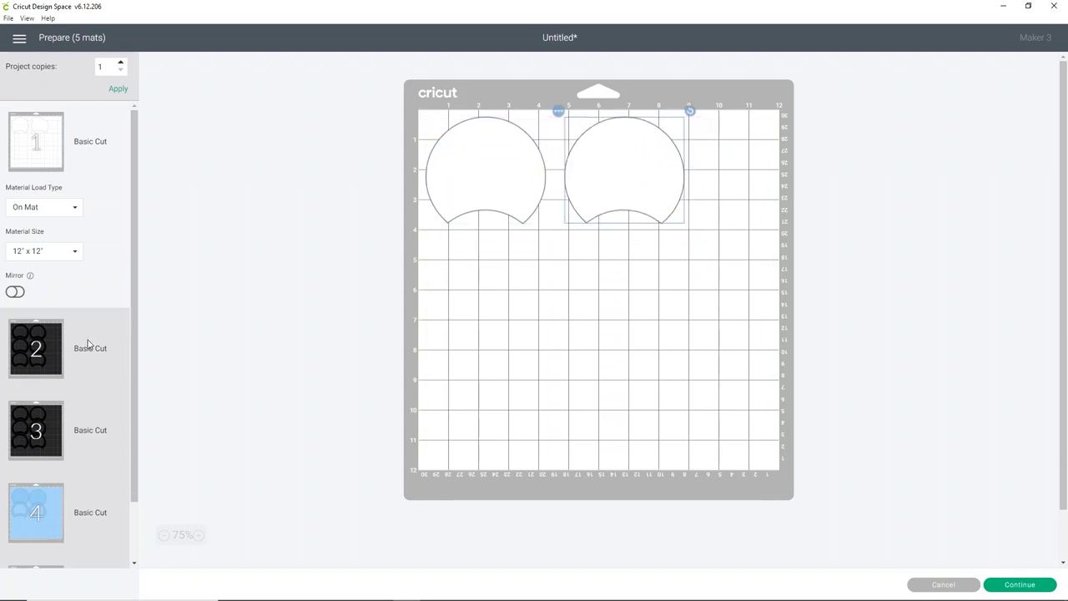
left_click(88, 344)
left_click(56, 422)
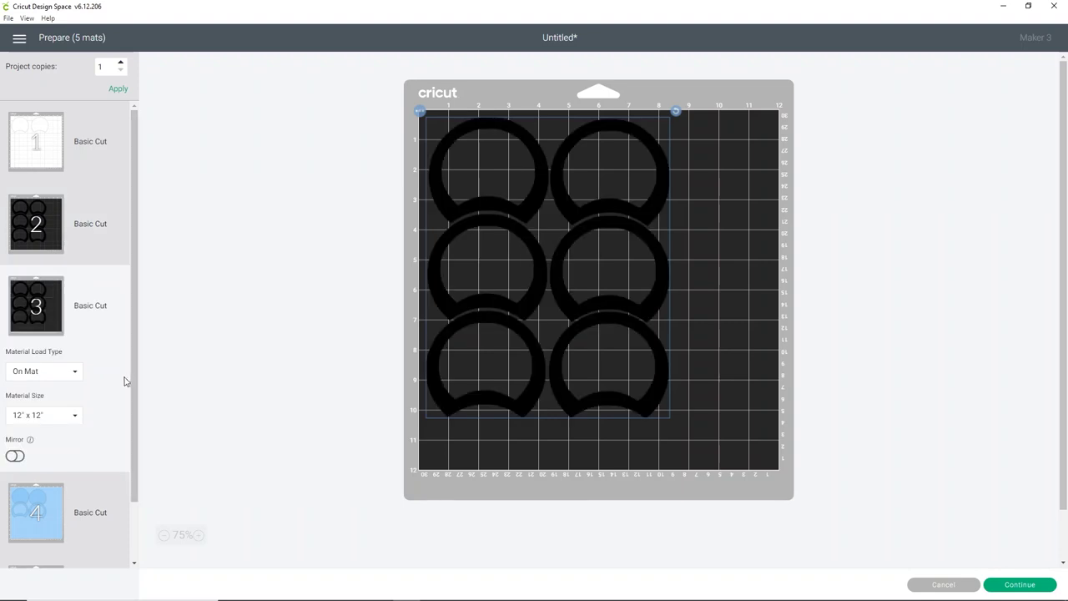
scroll(100, 392, "down", 2)
left_click(71, 440)
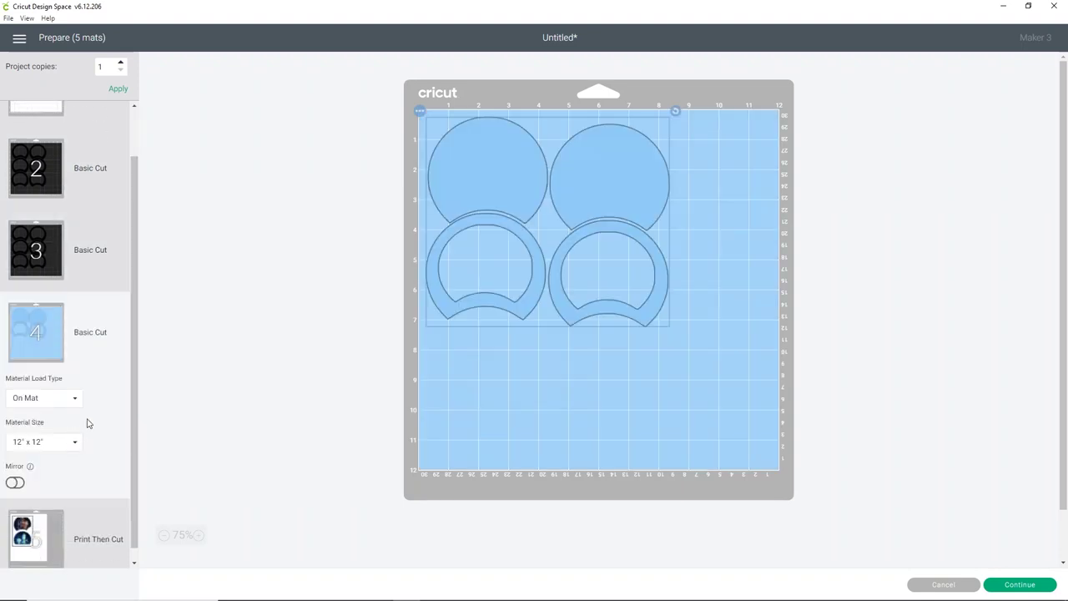
scroll(152, 396, "down", 1)
left_click(50, 518)
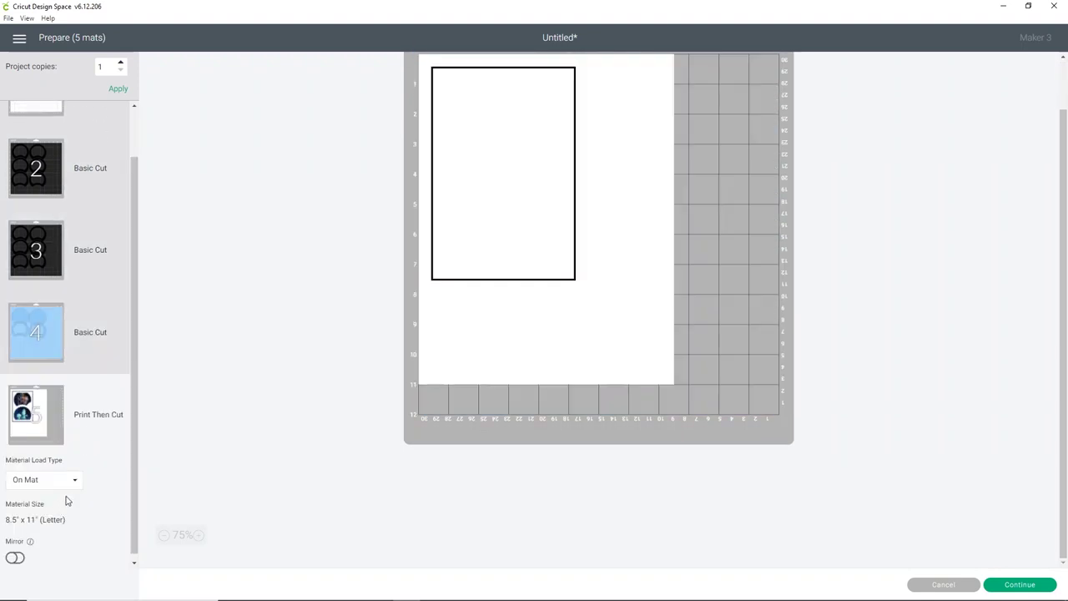
scroll(236, 295, "up", 1)
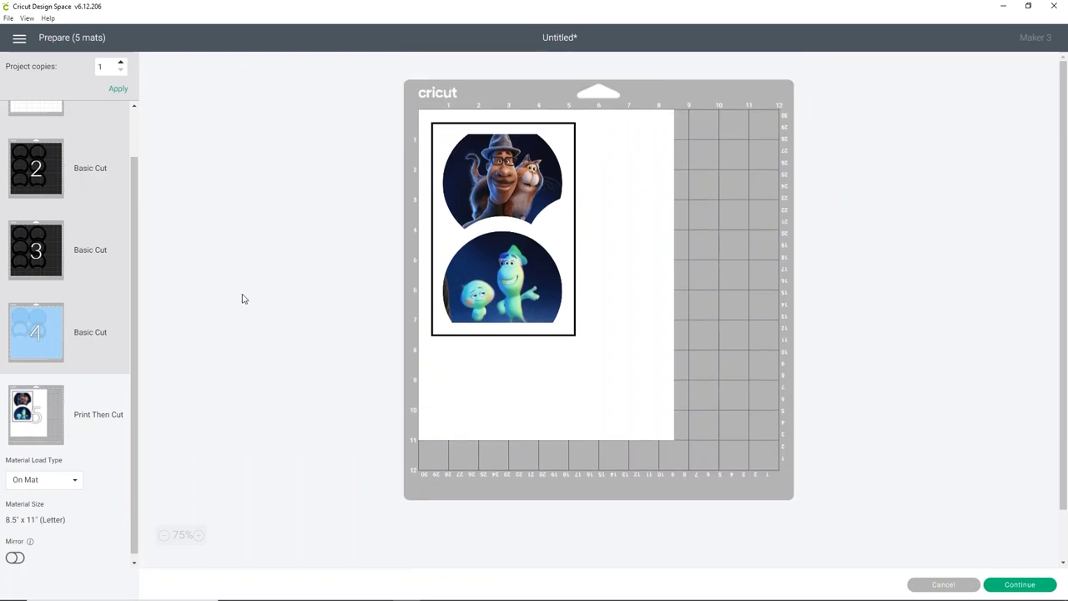
scroll(67, 167, "up", 1)
left_click(76, 162)
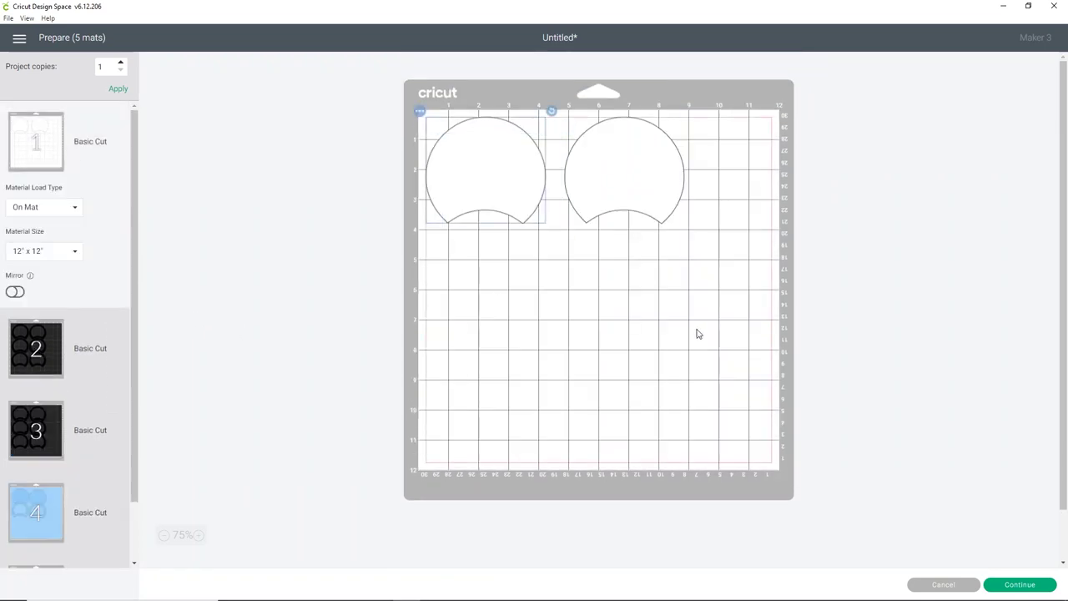
Continue to the cut setup, search all materials for "ace", and set Acetate as the base material for mat 1
left_click(1014, 585)
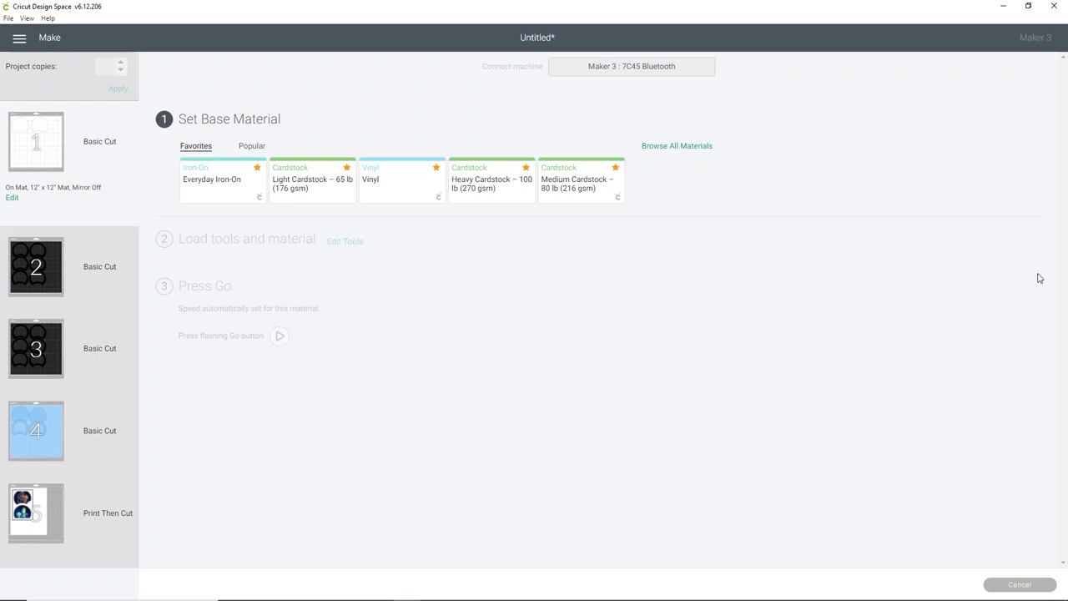
left_click(692, 146)
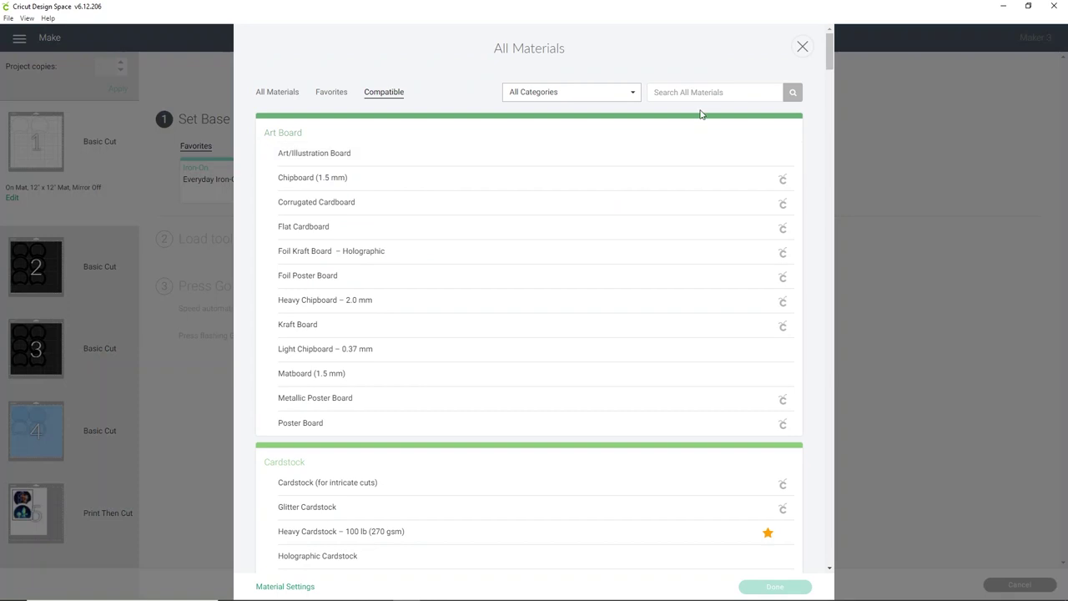
left_click(711, 93)
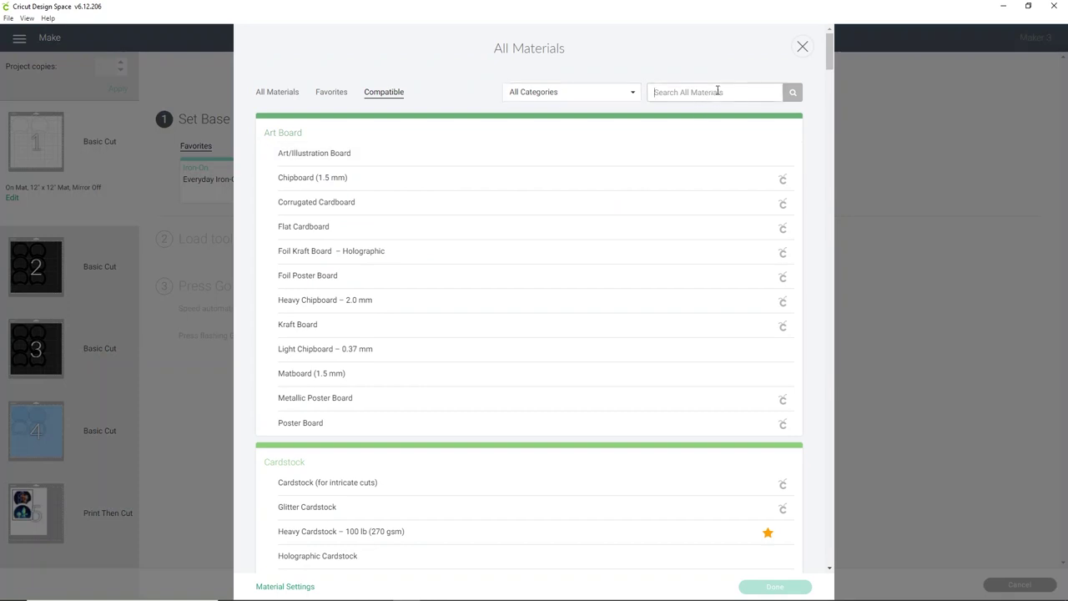
type("ace")
left_click(792, 95)
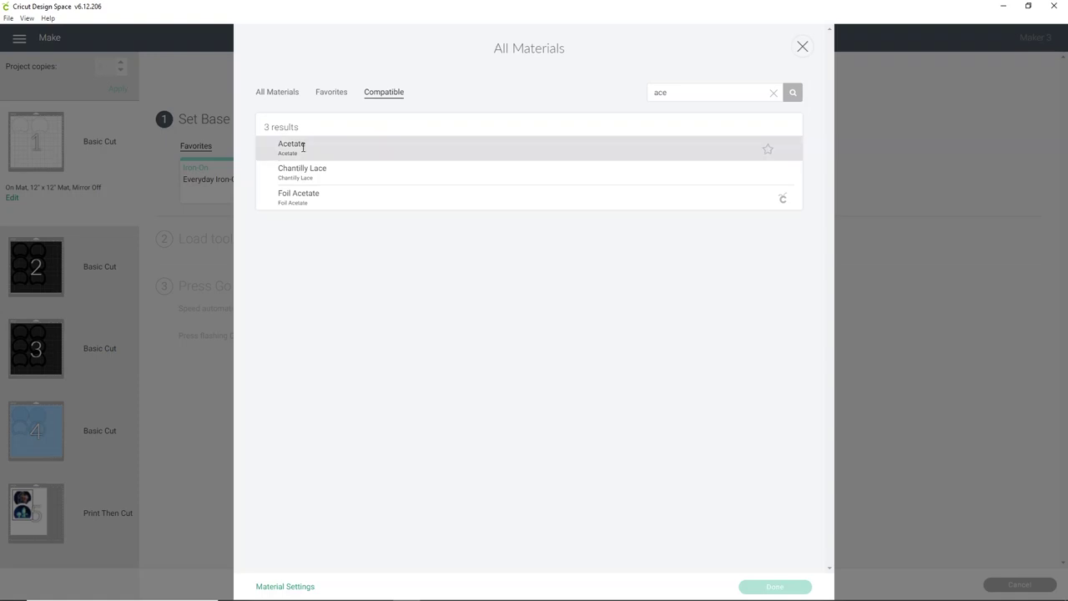
left_click(303, 147)
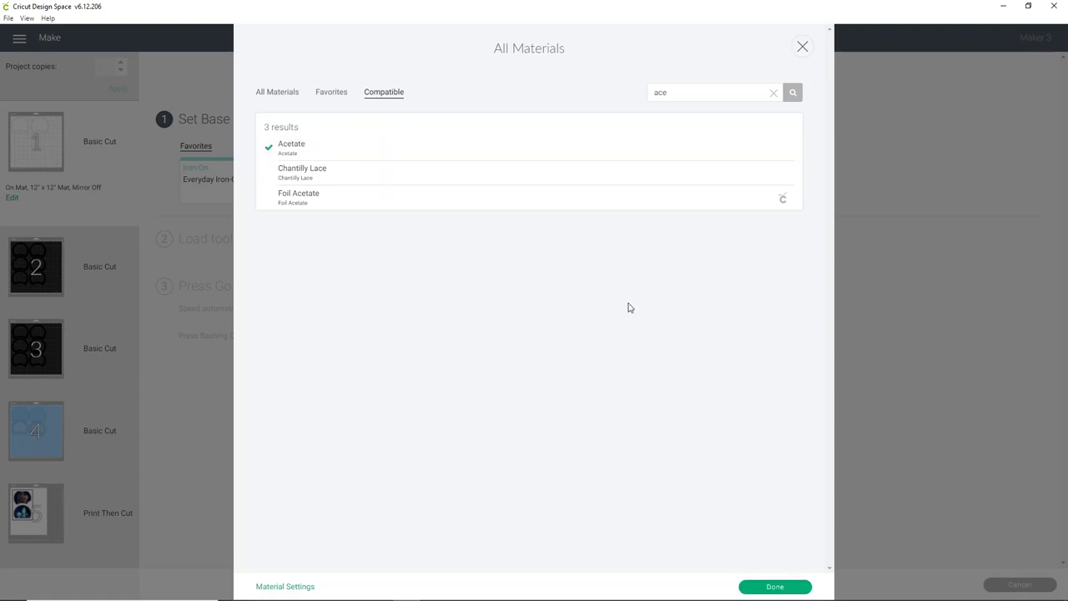
left_click(774, 587)
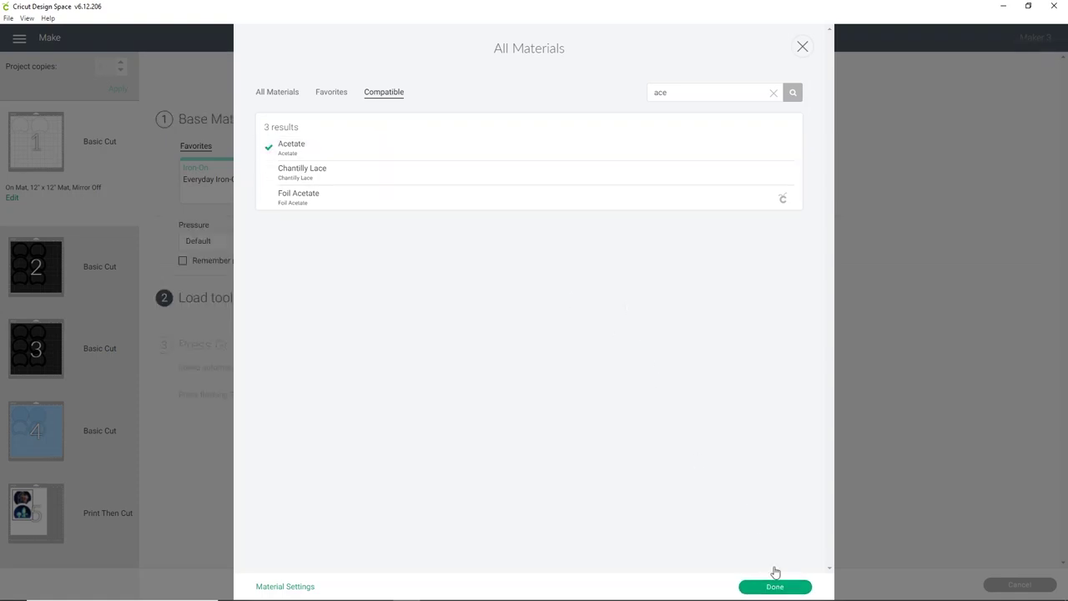